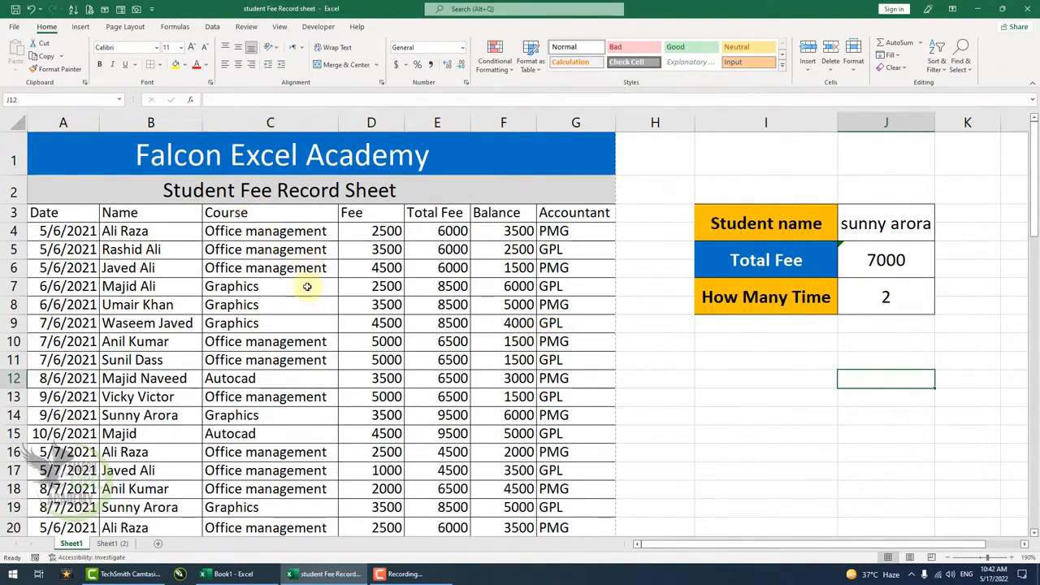
Look over the student fee record on Sheet1 and page through its print preview
scroll(308, 281, down, 12)
scroll(310, 286, down, 8)
scroll(314, 285, up, 20)
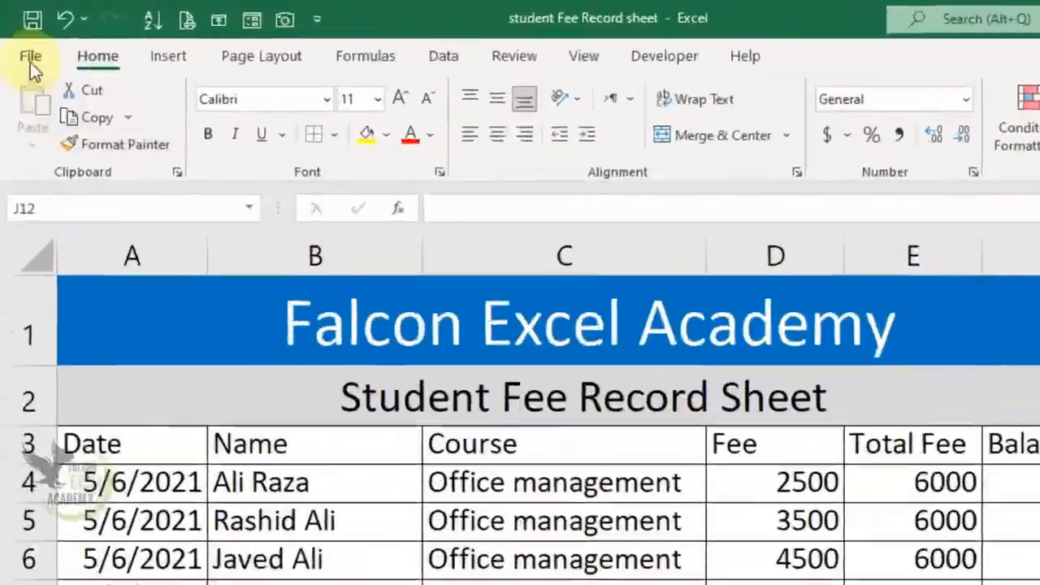
click(15, 29)
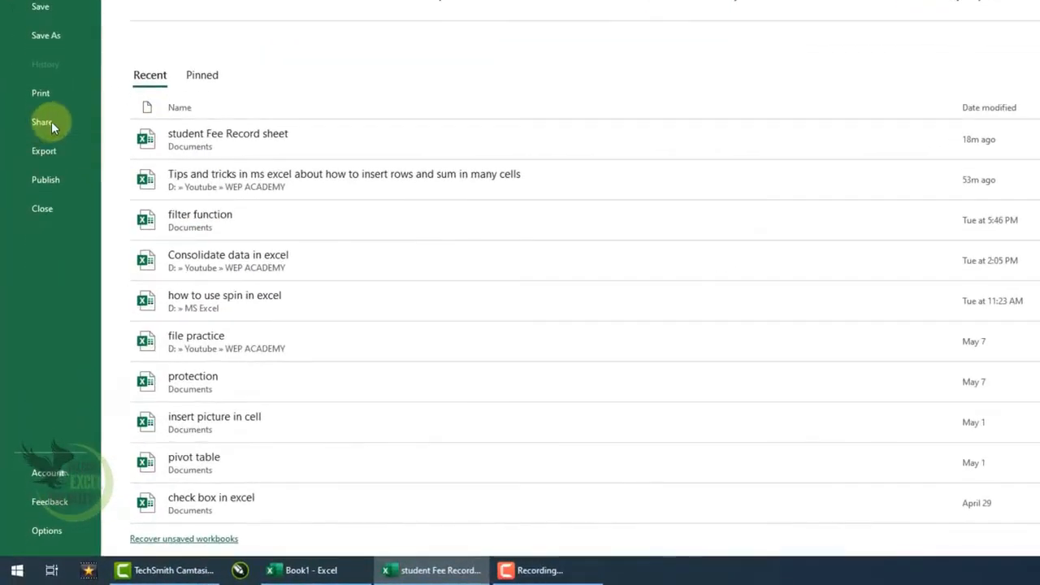
click(38, 274)
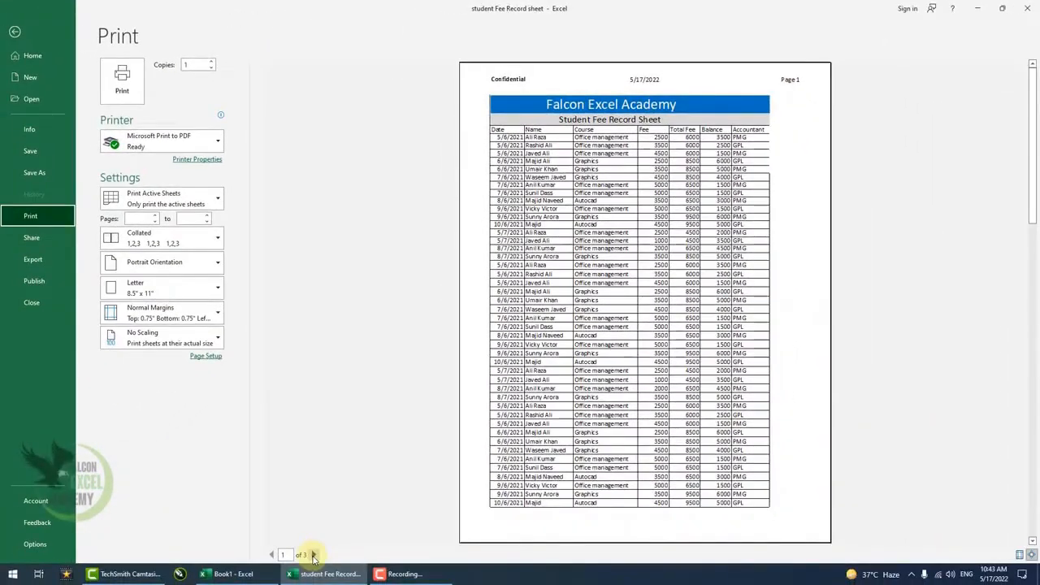
click(313, 555)
click(314, 555)
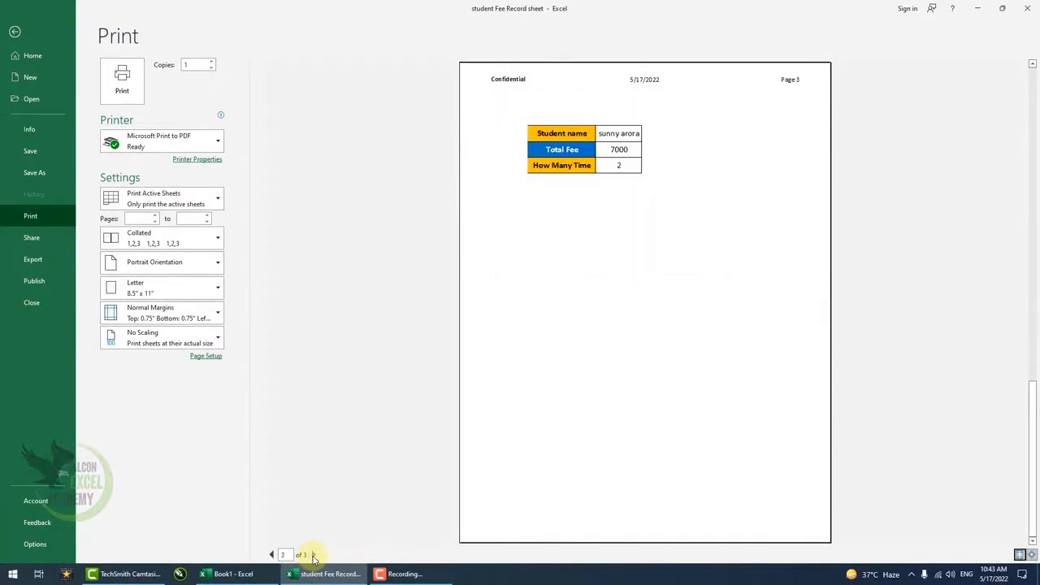
click(272, 555)
click(272, 555)
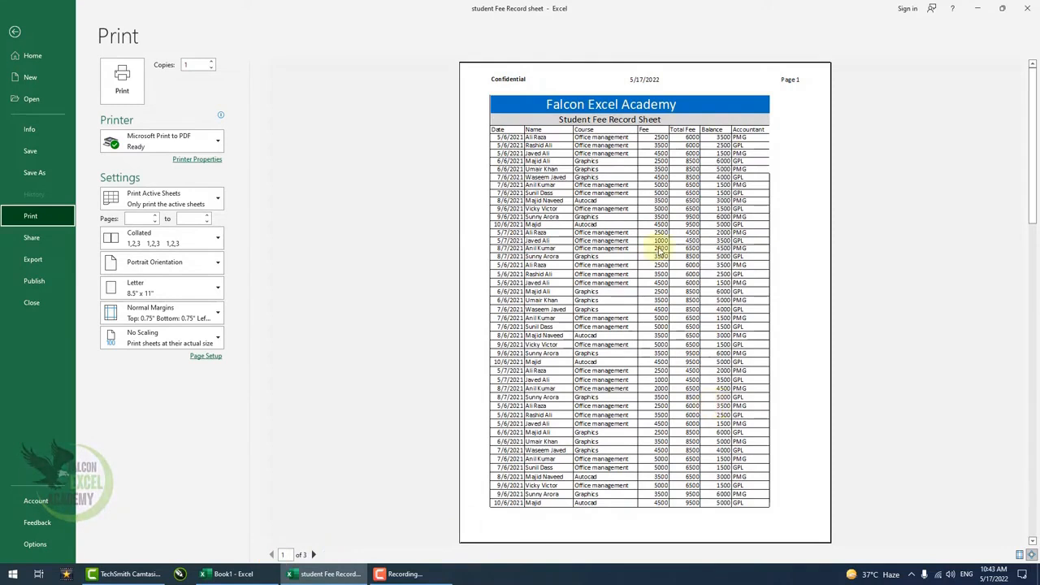
click(314, 554)
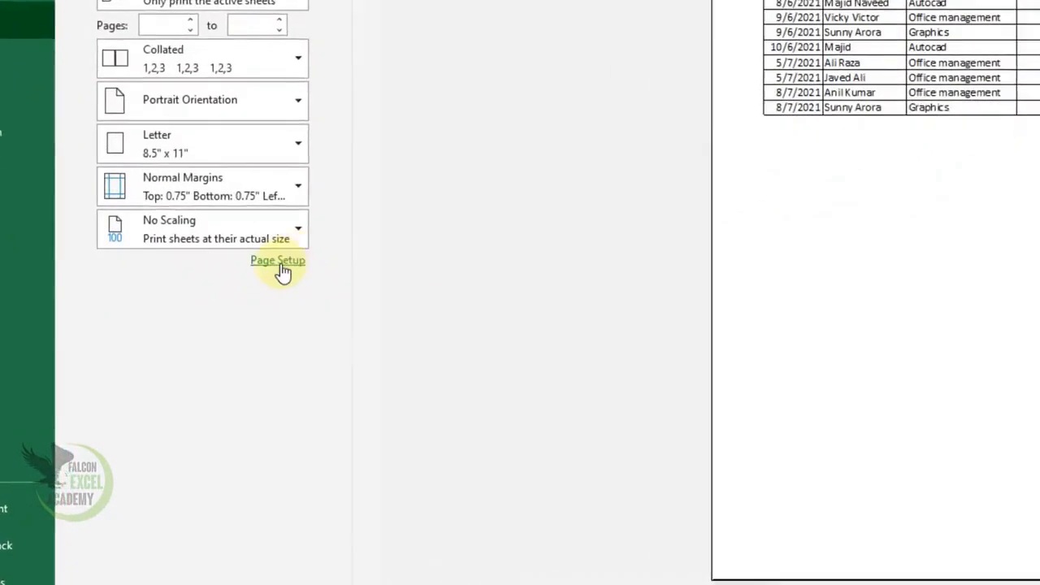
Examine the Page, Margins, Header/Footer and Sheet settings in the Page Setup dialog
click(279, 262)
click(714, 199)
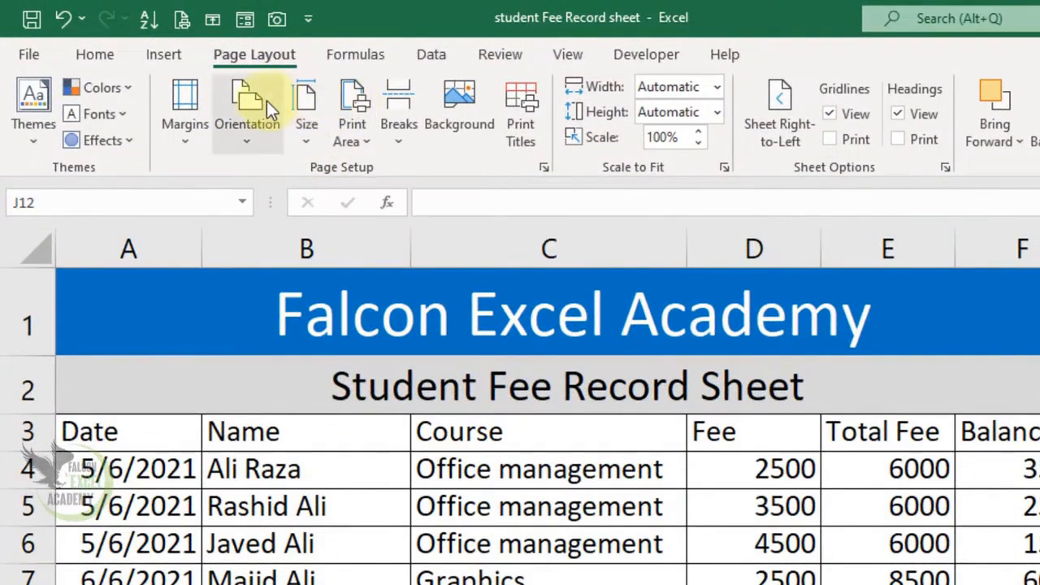
click(521, 93)
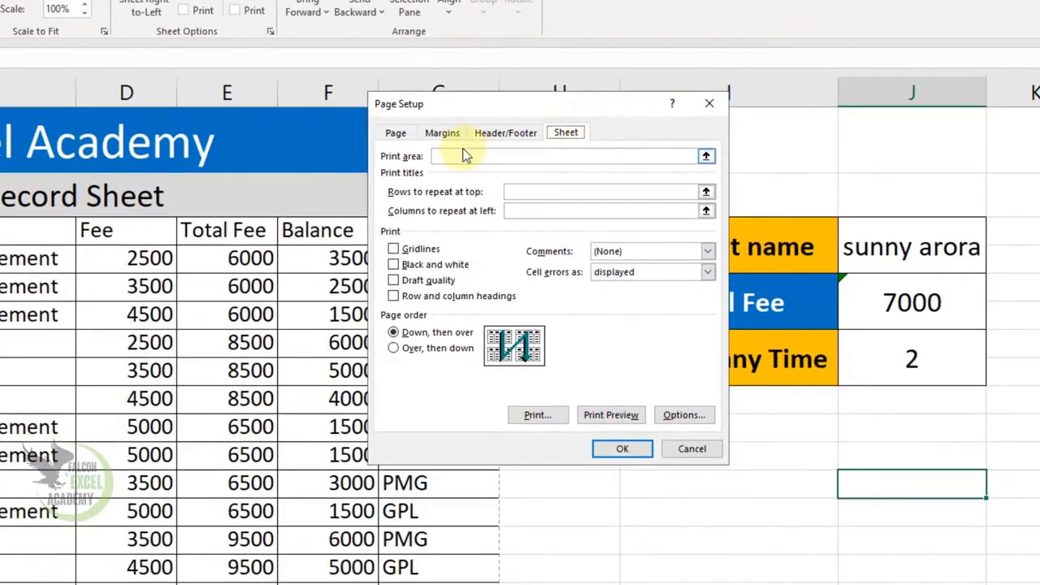
click(396, 134)
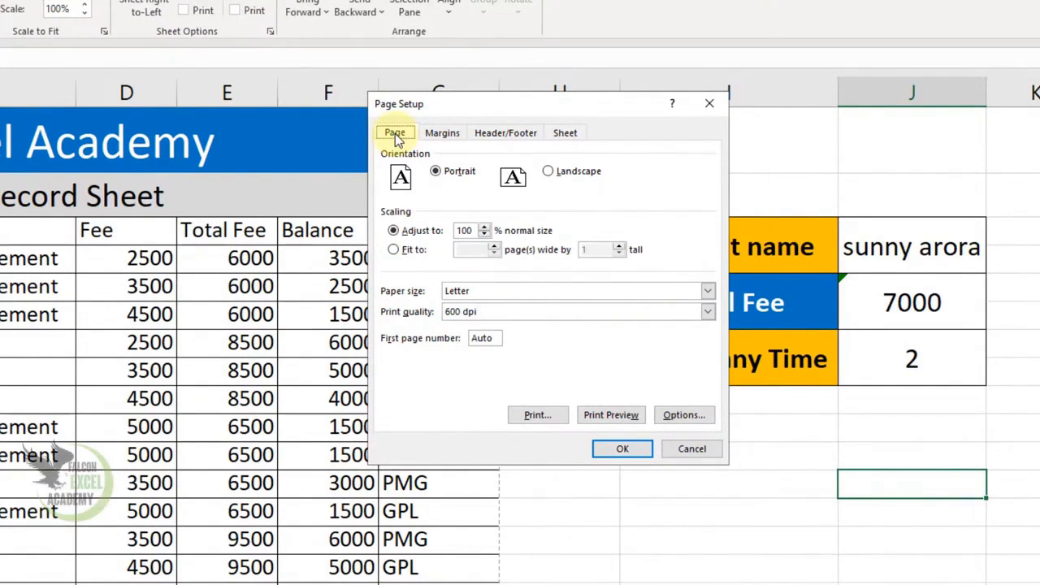
click(455, 134)
click(493, 135)
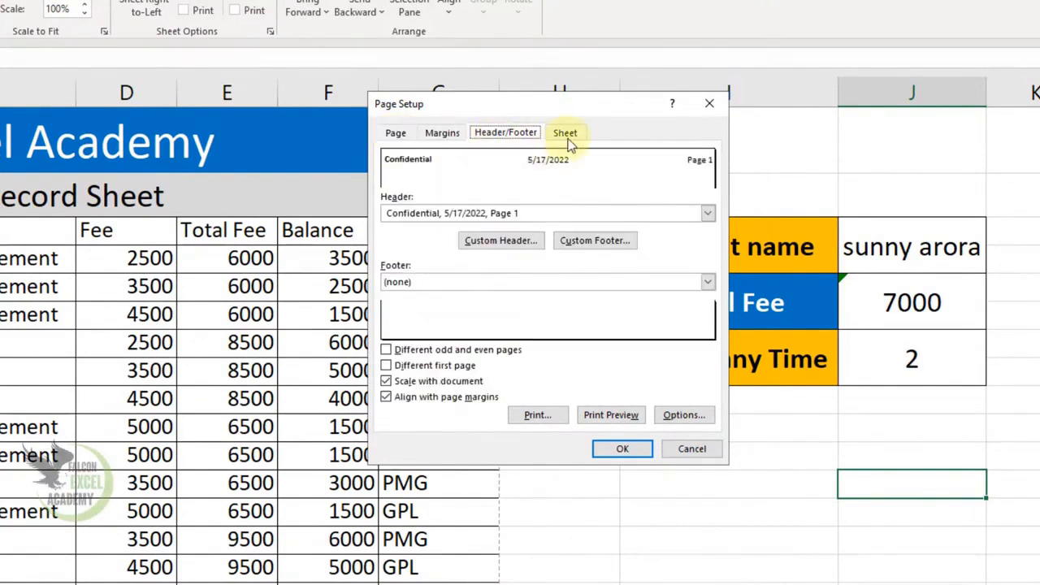
click(566, 134)
click(396, 134)
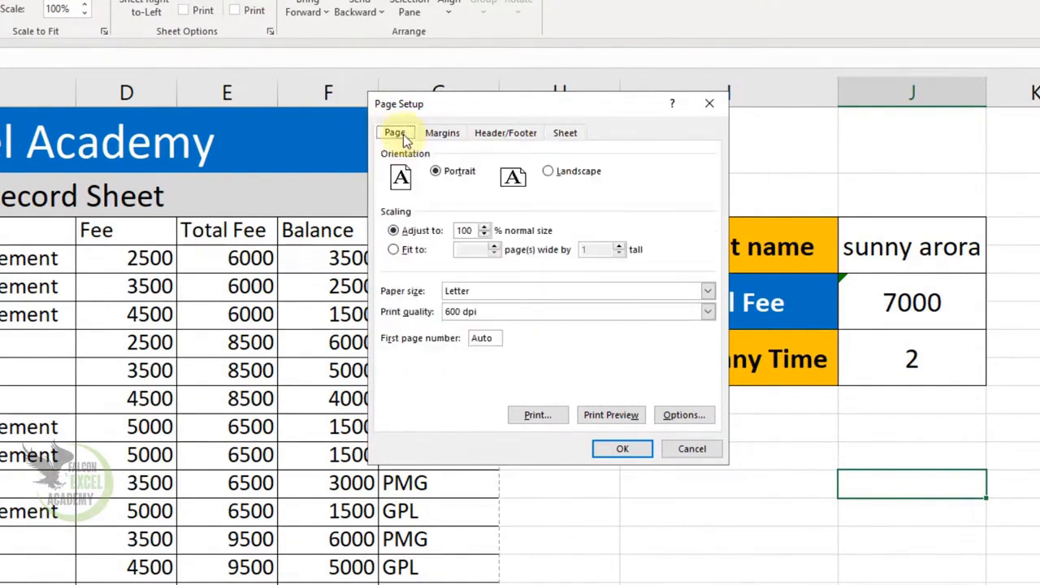
Set the page orientation to Landscape and check the sheet in the print preview
click(460, 179)
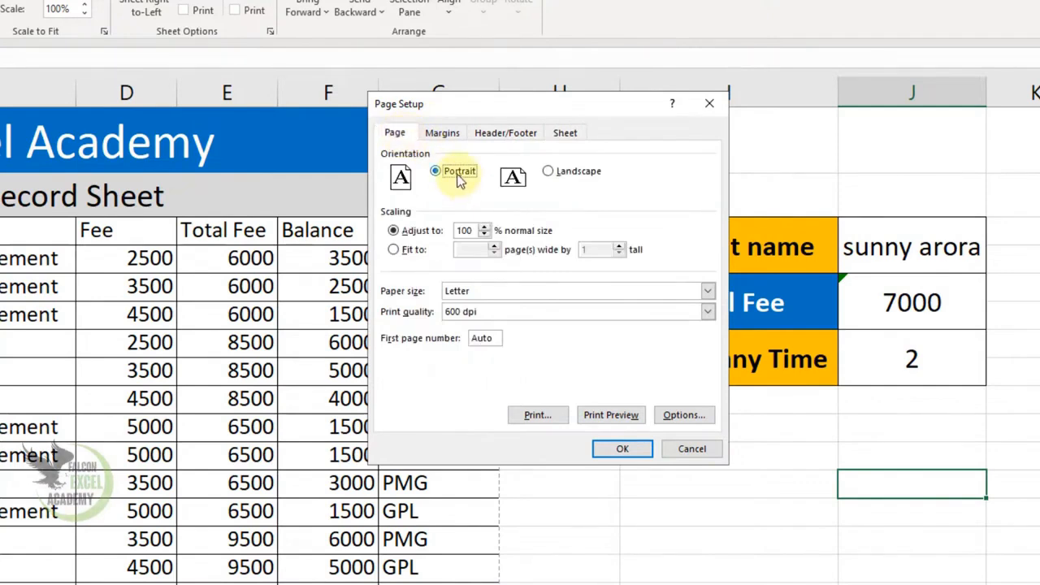
click(564, 179)
click(622, 448)
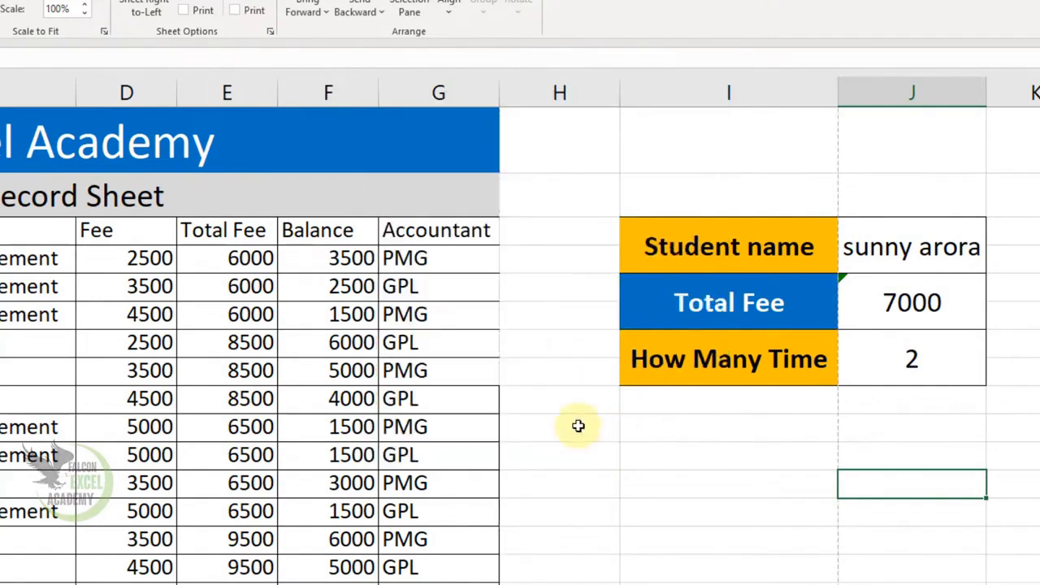
key(ctrl+p)
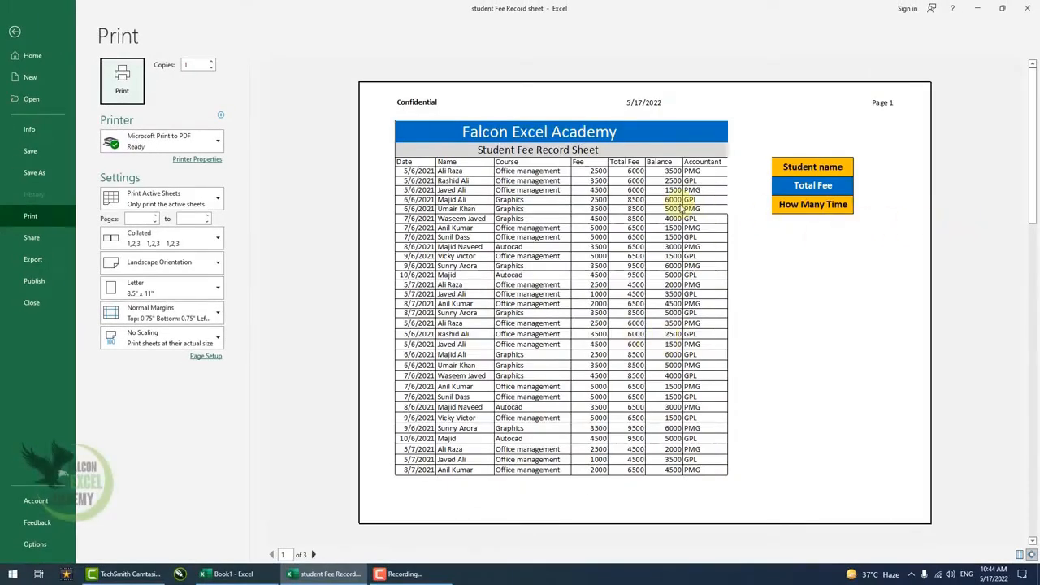
key(Escape)
Try A4 paper with 600 dpi print quality in Page Setup, discard the changes, and check the print preview
click(259, 55)
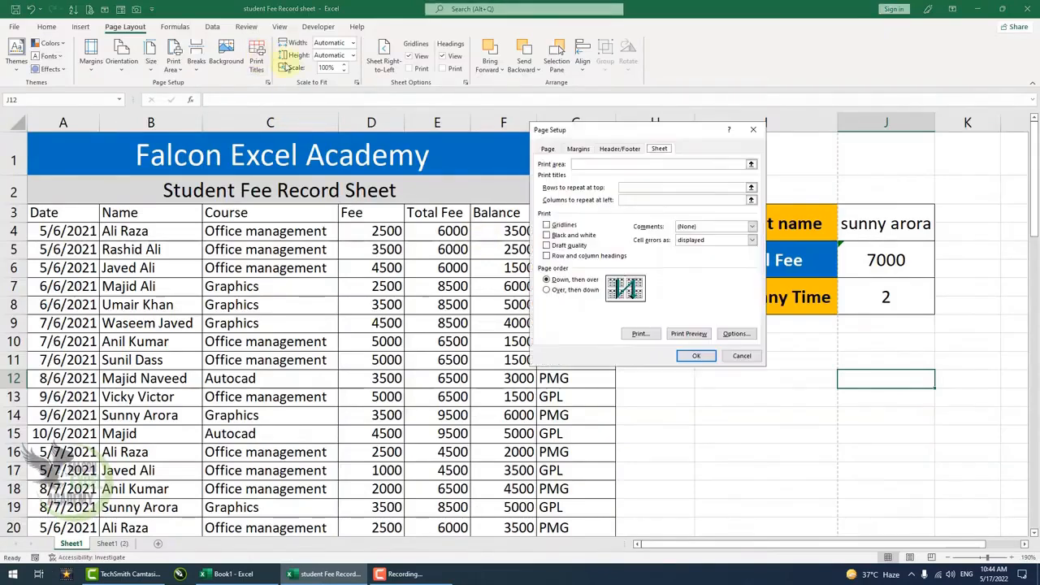
click(553, 146)
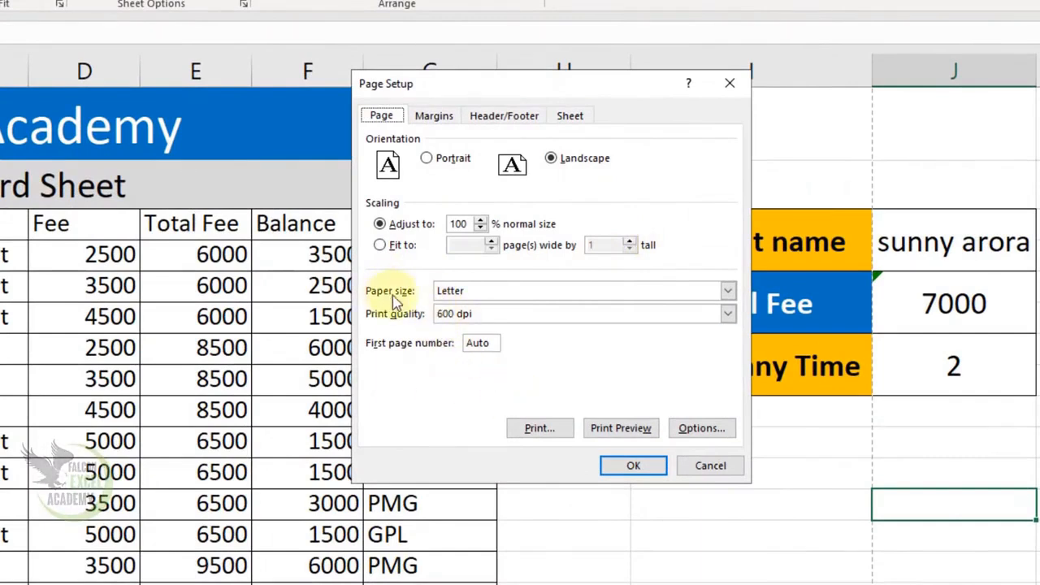
click(461, 294)
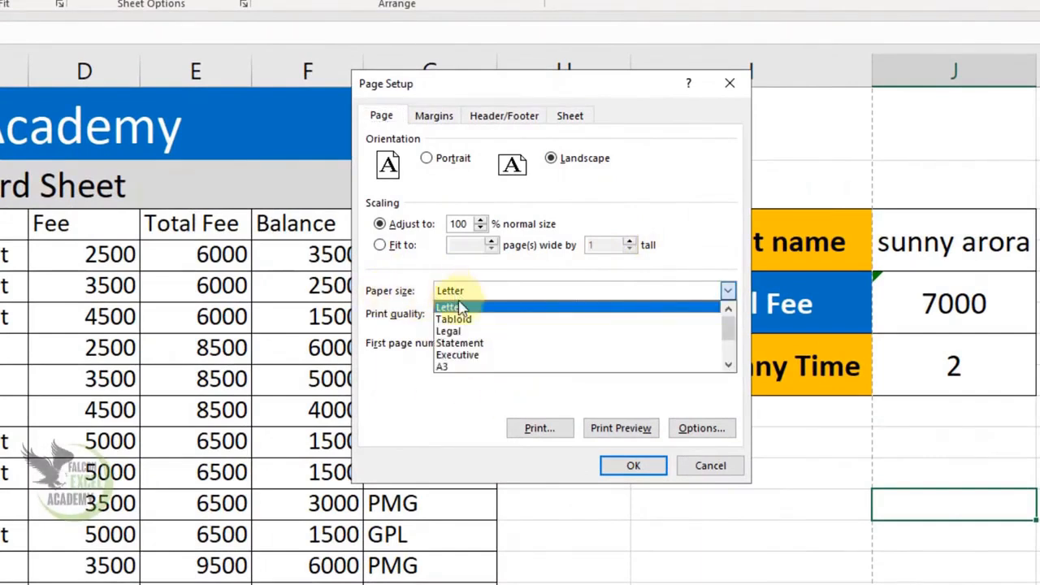
scroll(459, 333, down, 1)
click(469, 357)
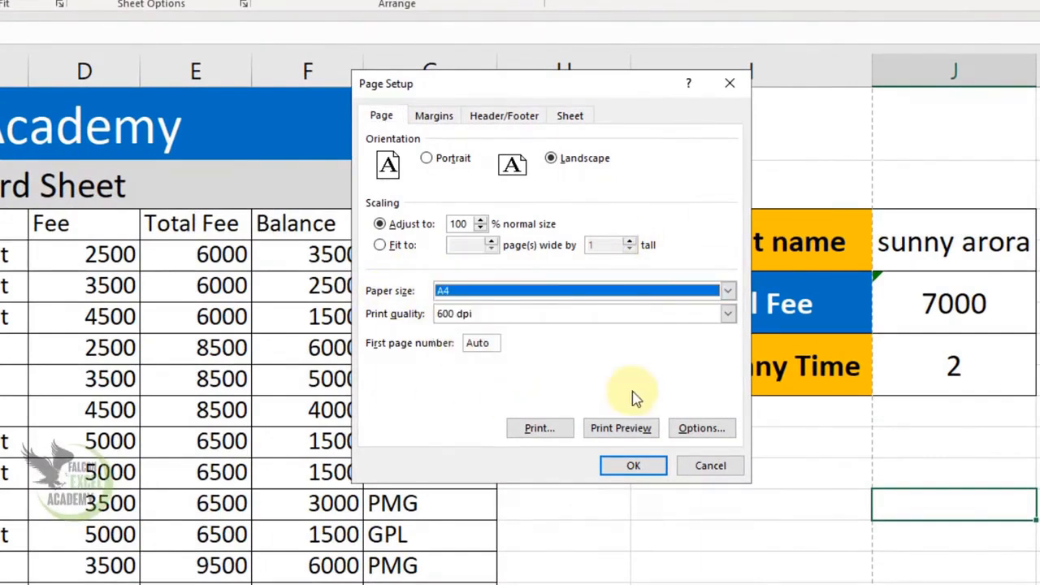
click(485, 318)
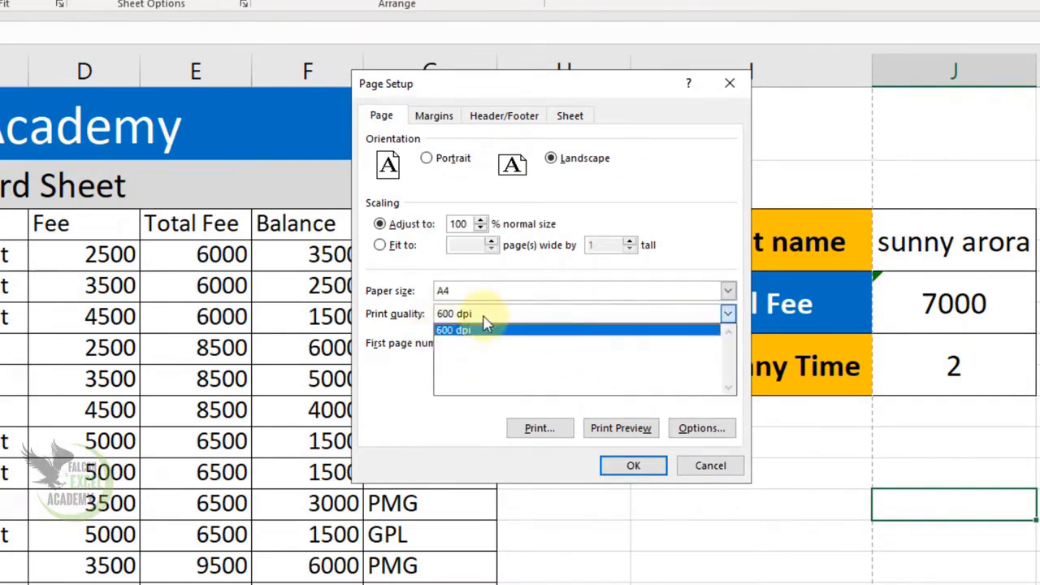
click(451, 331)
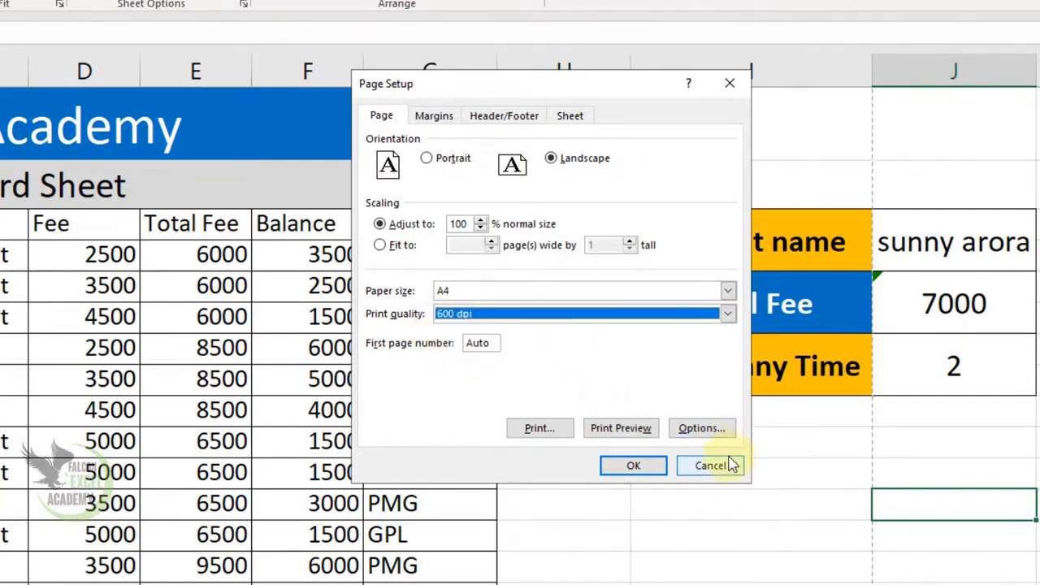
click(432, 118)
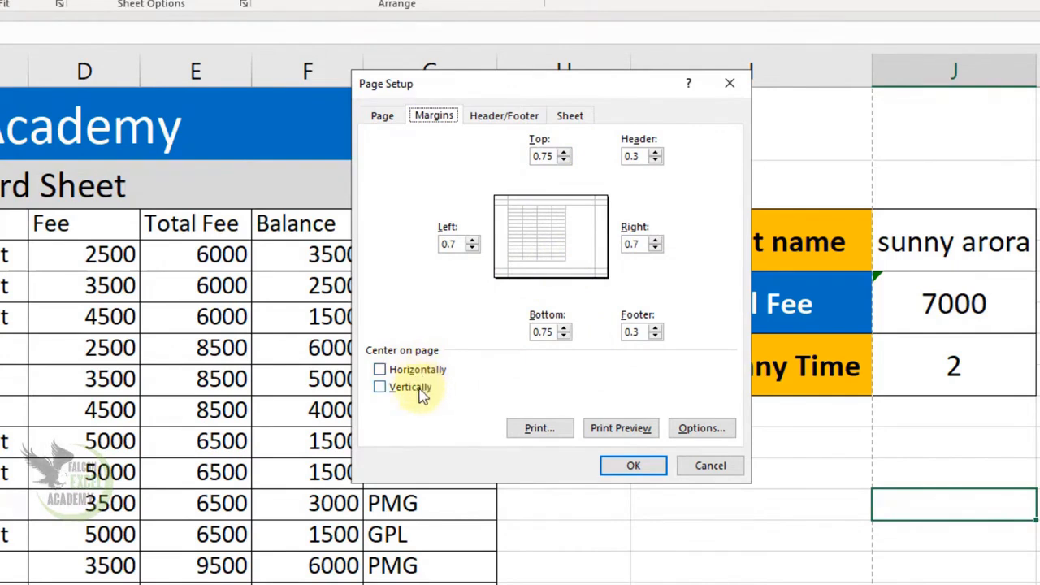
click(715, 465)
key(ctrl+p)
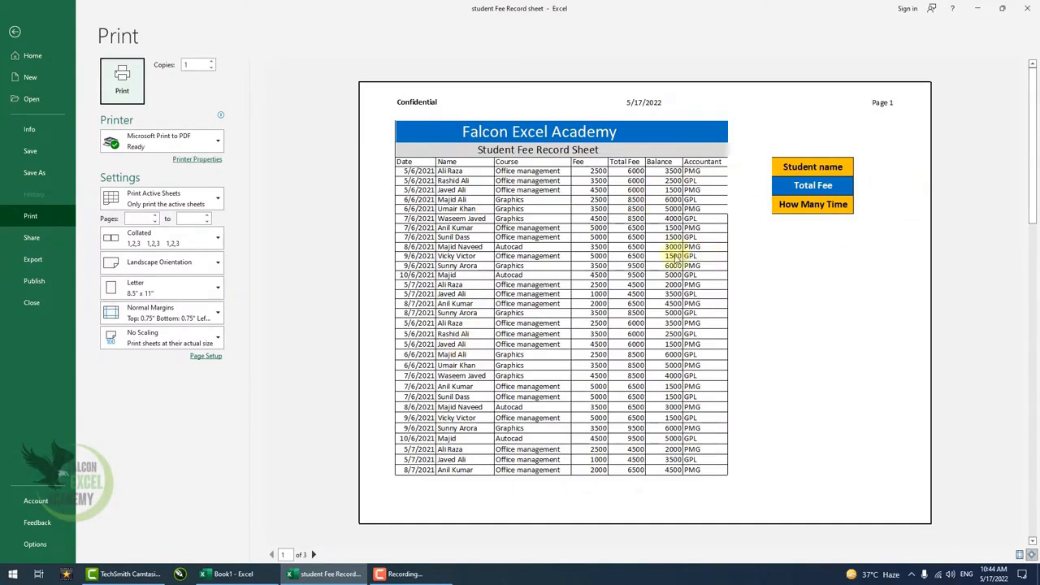
key(Escape)
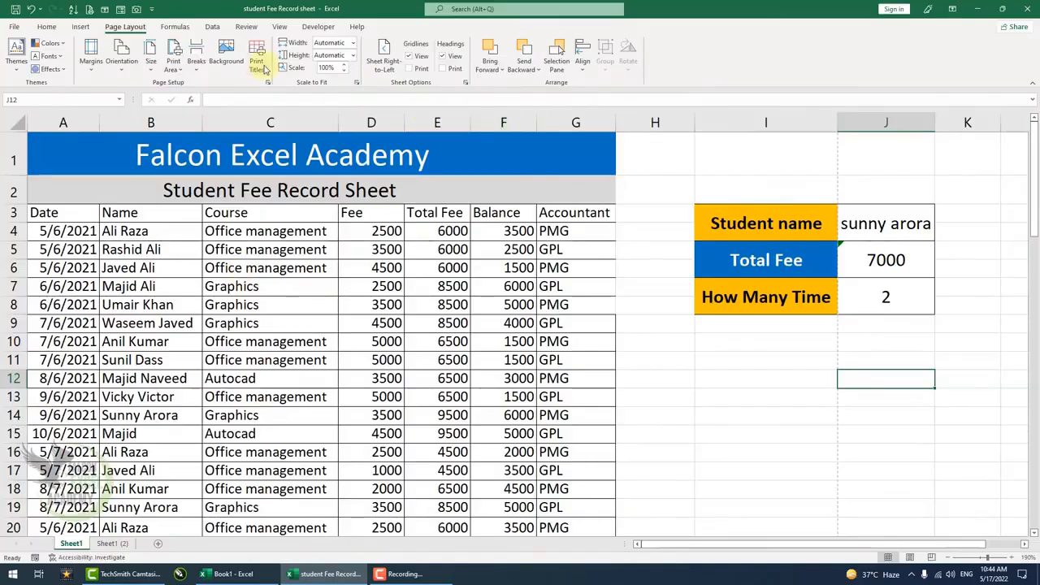
Set the page orientation to Portrait through the additional paper size settings and page through the print preview
click(150, 58)
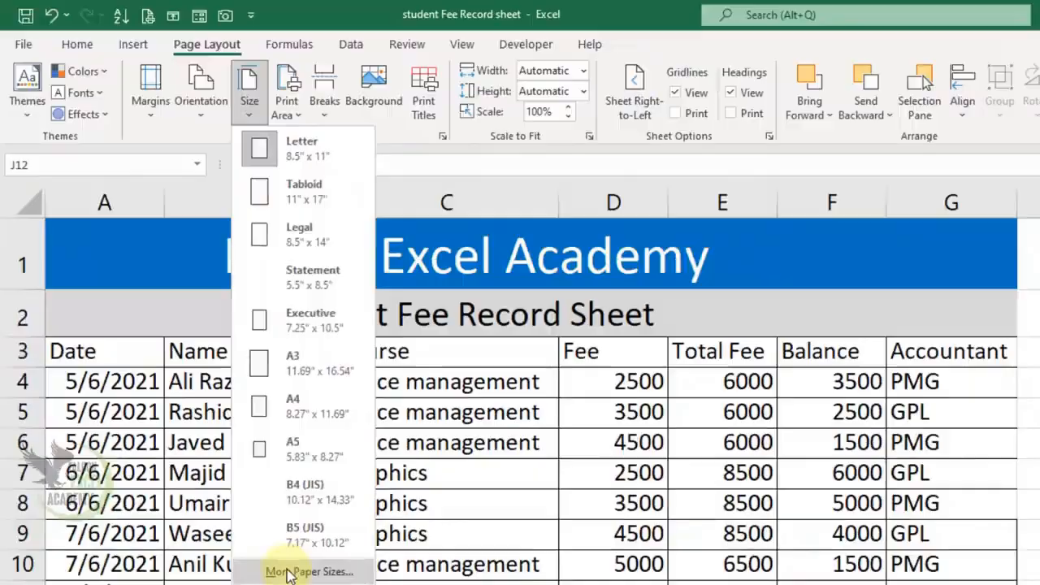
click(370, 359)
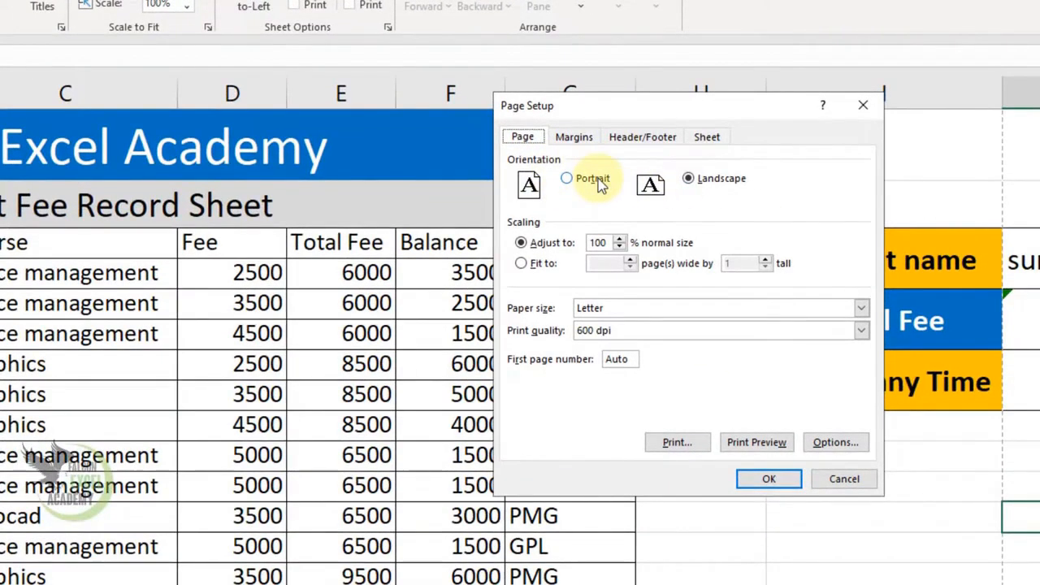
click(597, 180)
click(769, 478)
key(ctrl+p)
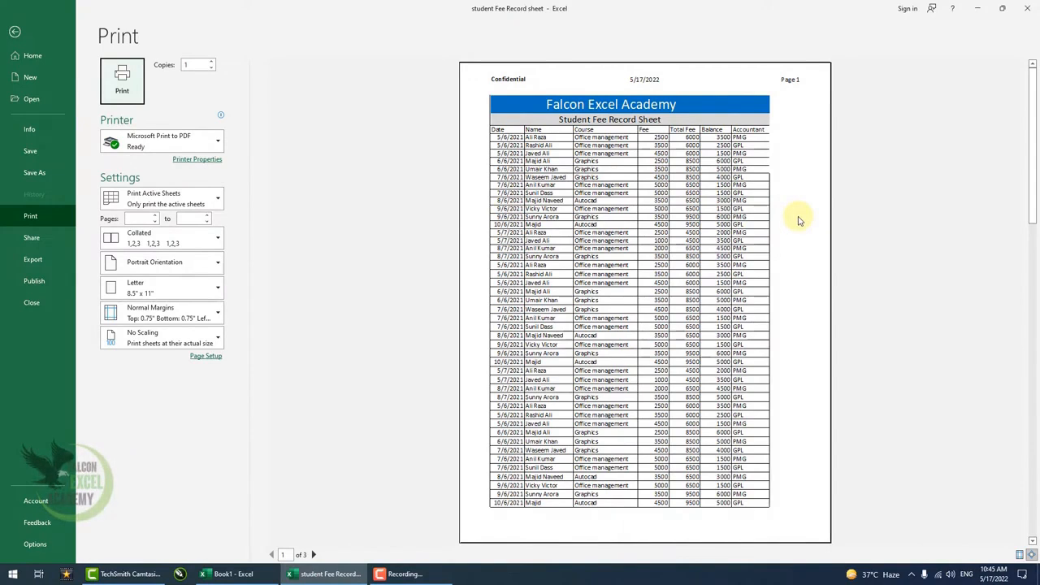
click(314, 554)
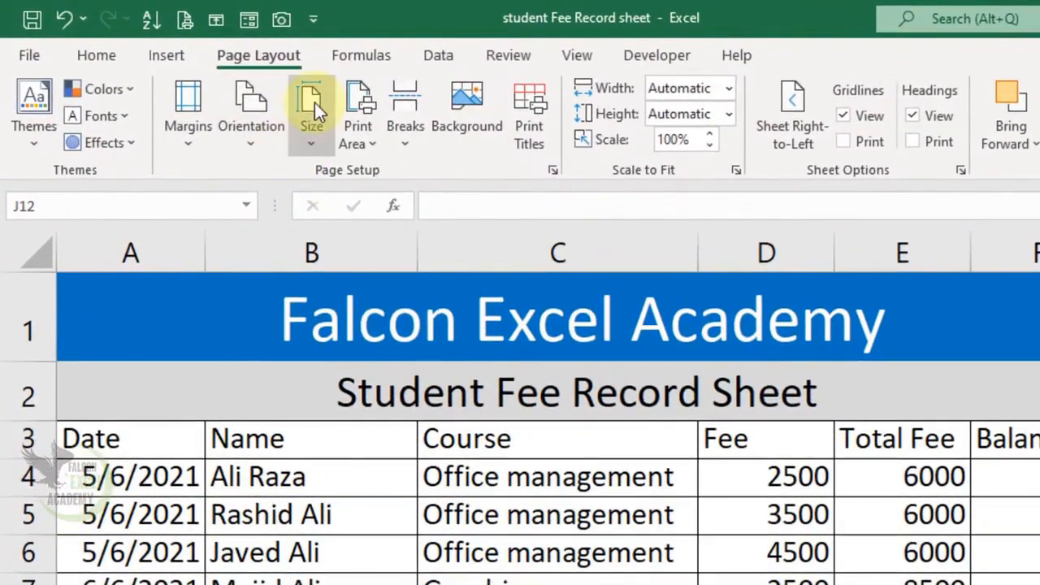
Center the sheet horizontally on the printed page in the margin settings of Page Setup
click(314, 102)
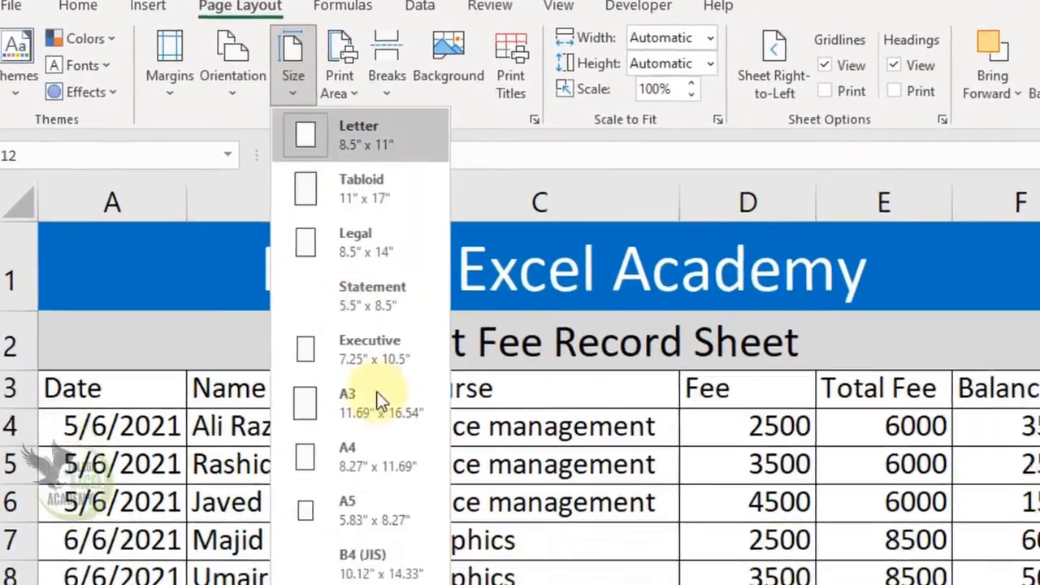
click(285, 430)
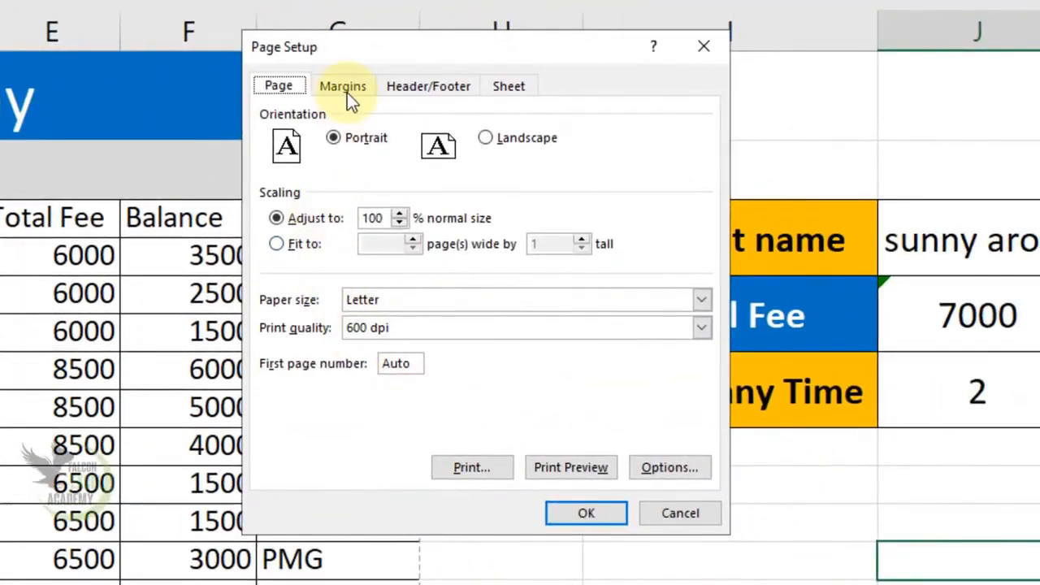
click(350, 88)
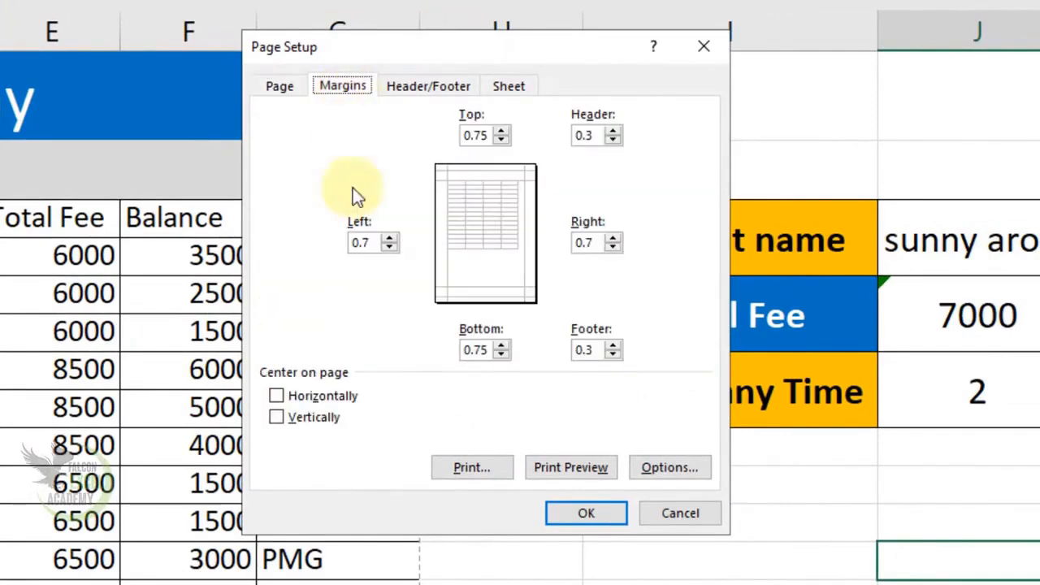
click(326, 398)
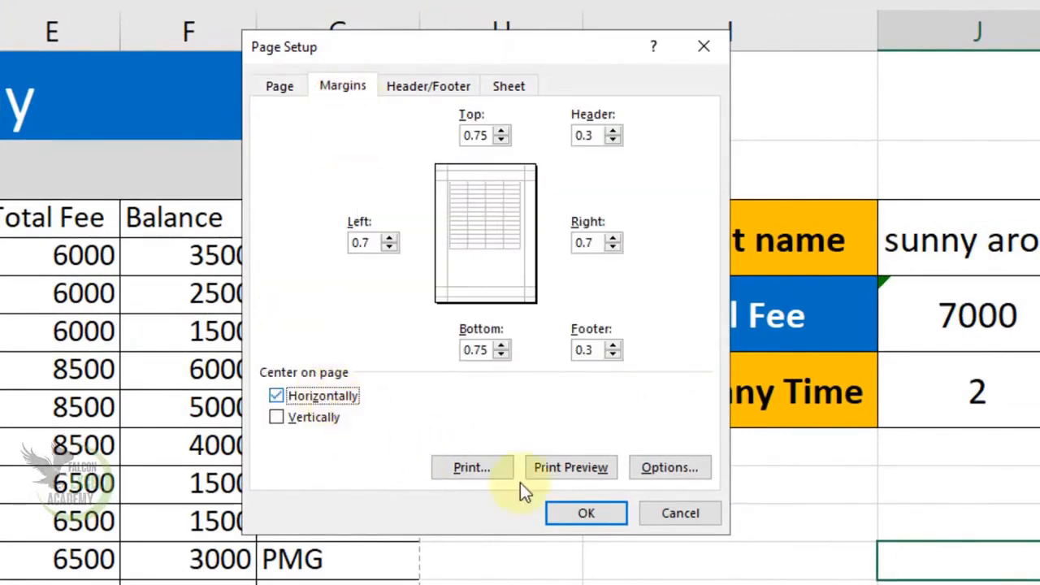
click(586, 513)
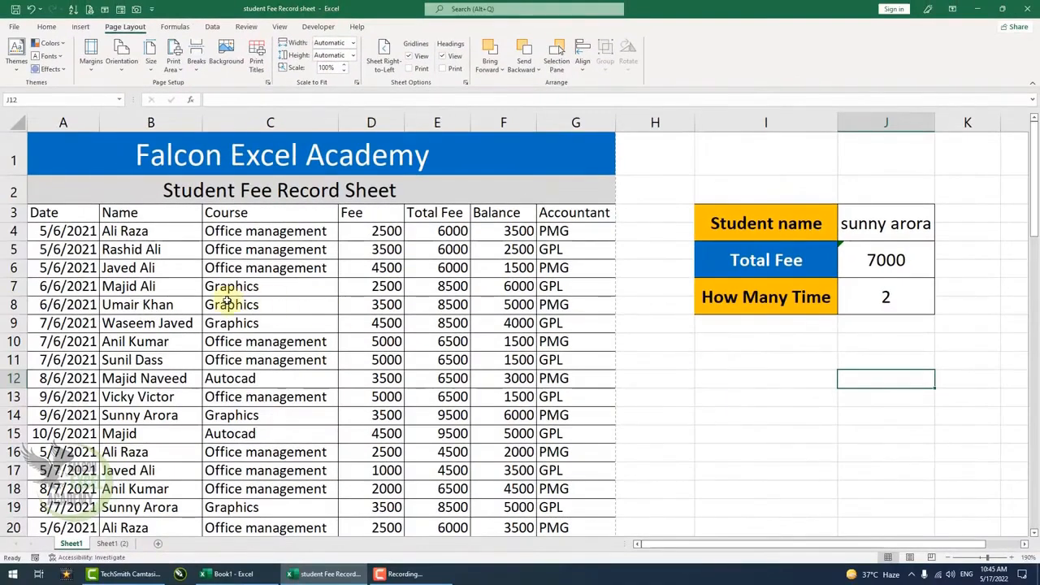
Page through the print preview to check the horizontal centering on every page
key(ctrl+p)
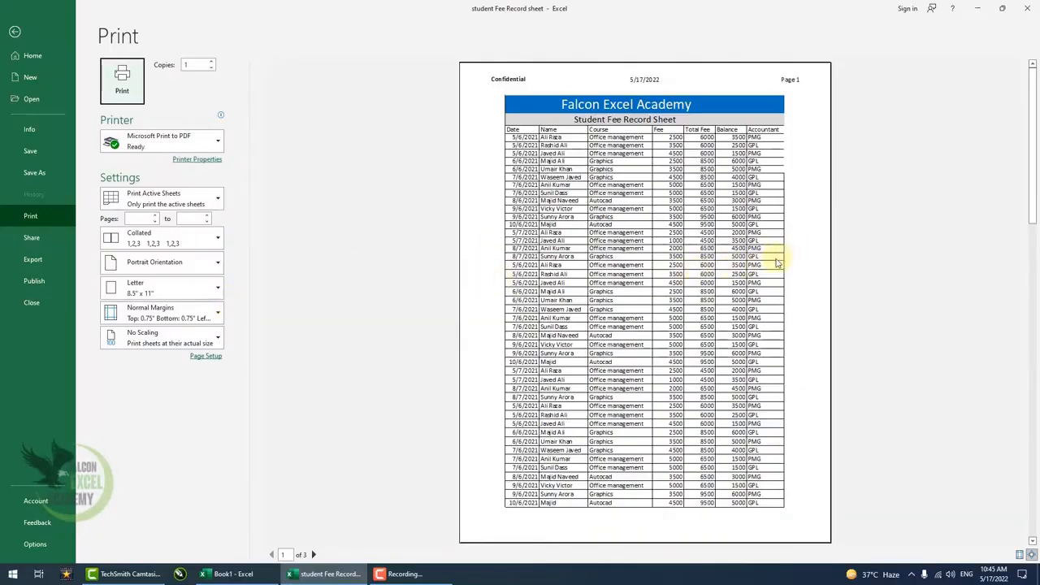
click(315, 554)
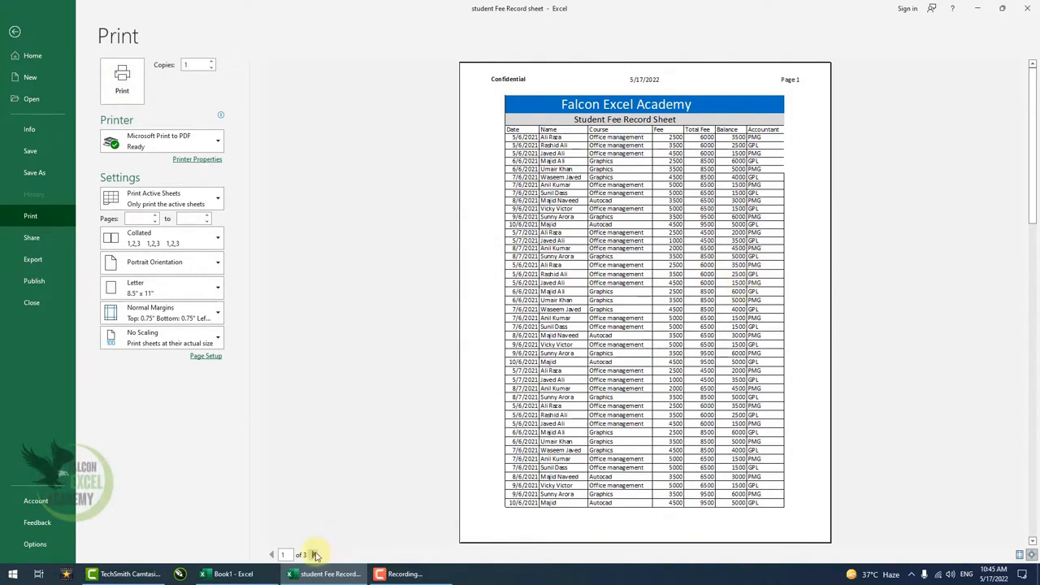
click(314, 554)
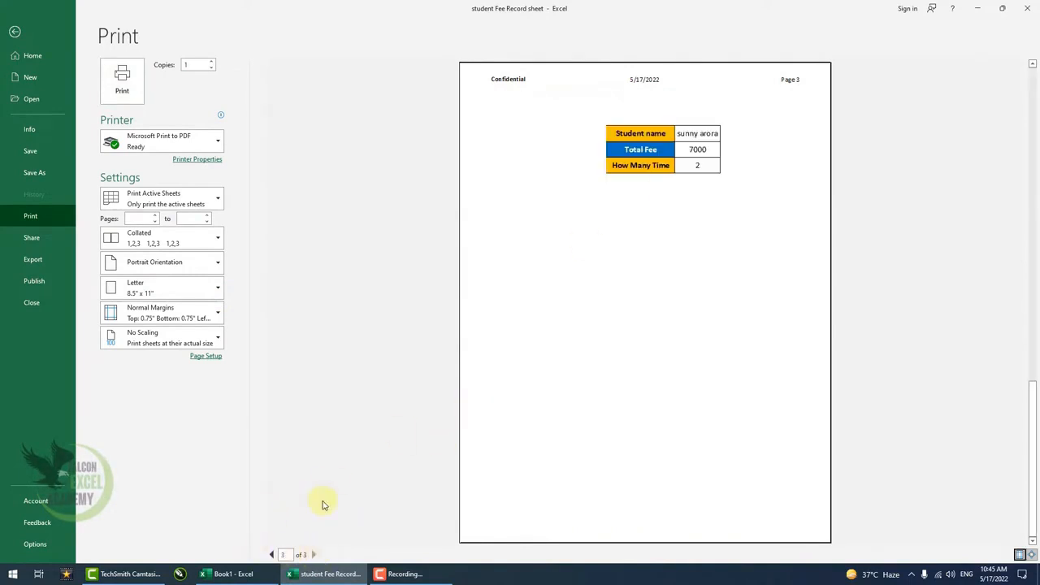
Review the pages in the print preview and center the sheet vertically on the printed page in Page Setup
click(271, 554)
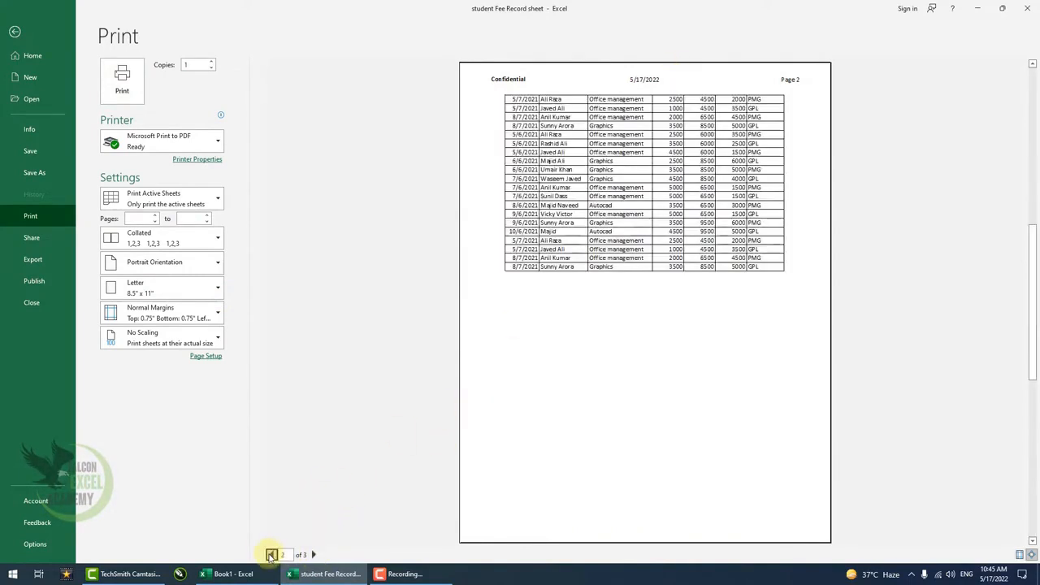
click(272, 554)
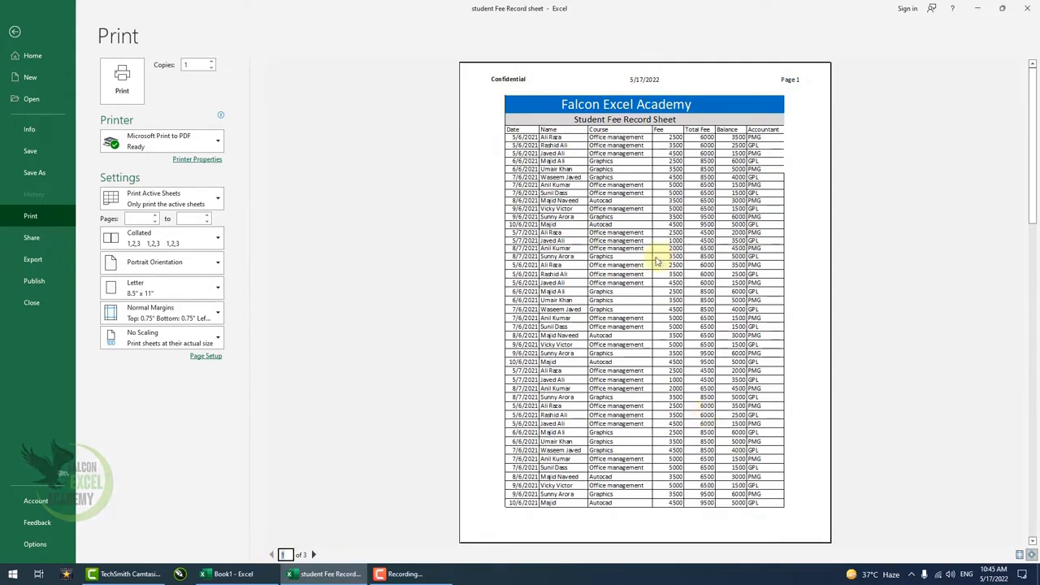
click(314, 554)
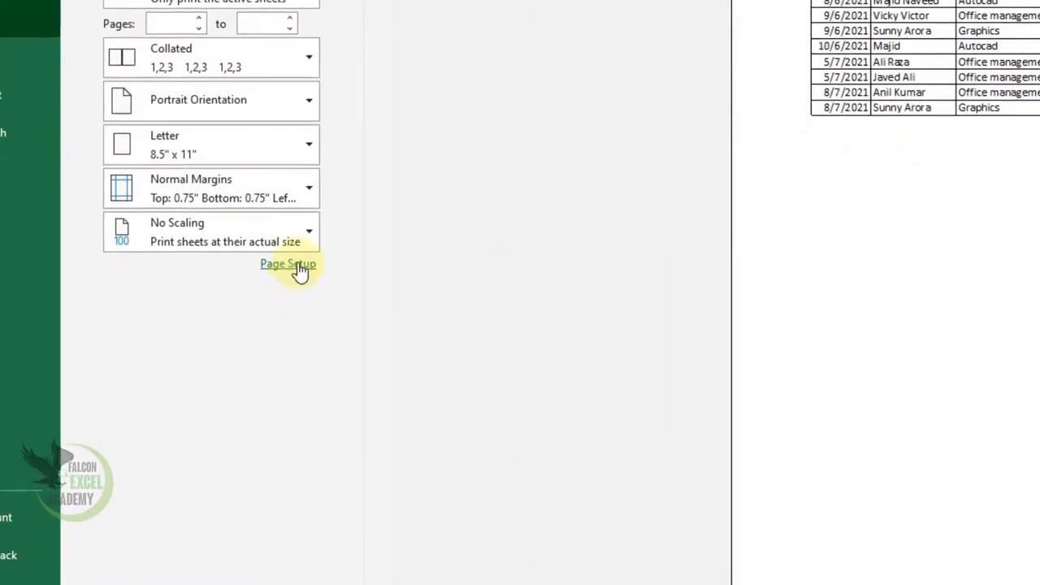
click(211, 357)
click(479, 128)
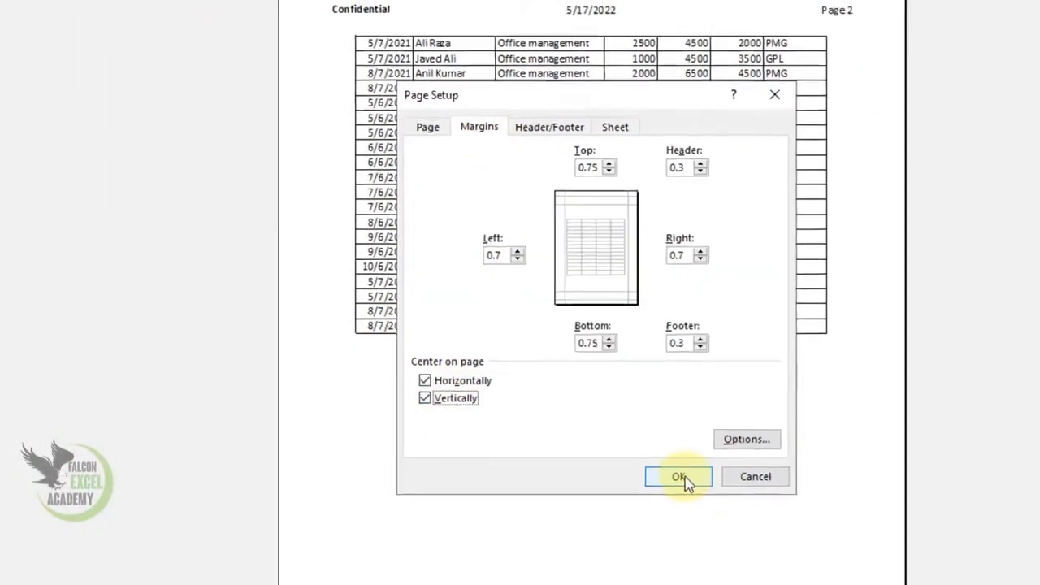
click(686, 488)
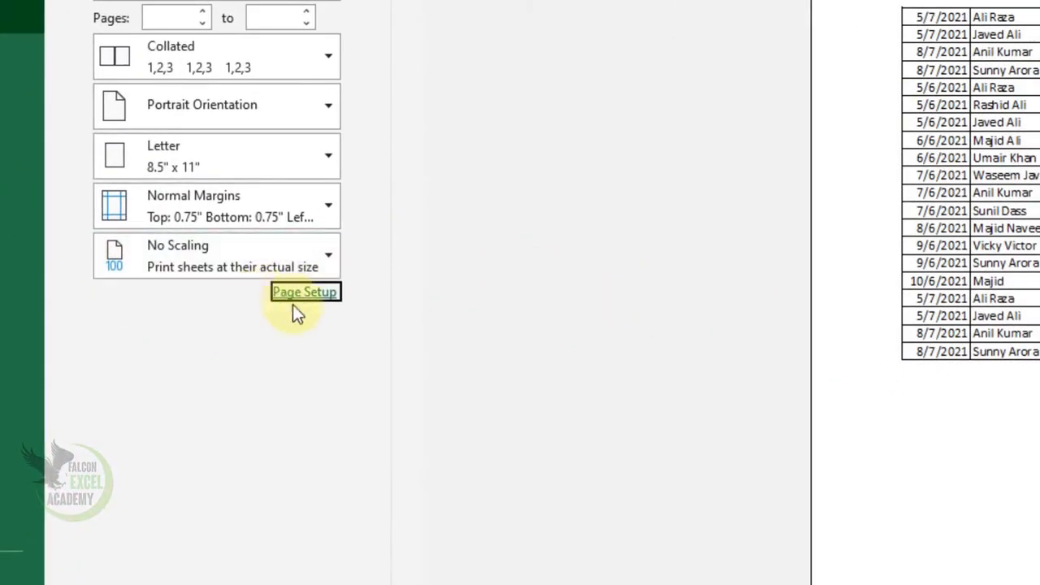
Try the preset header with page number and file name, then apply the one with page number and full file path
click(316, 297)
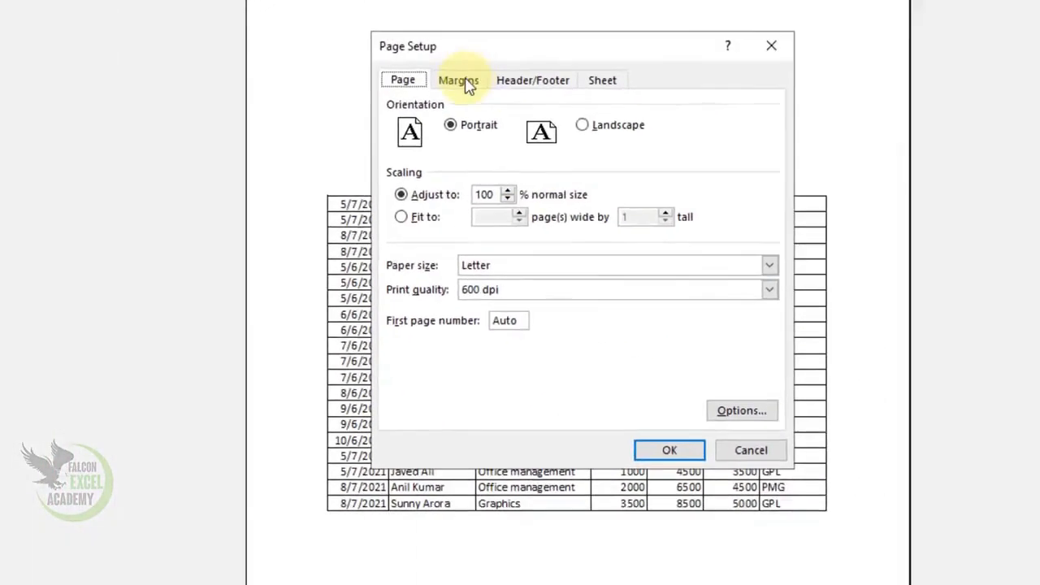
click(445, 115)
click(487, 118)
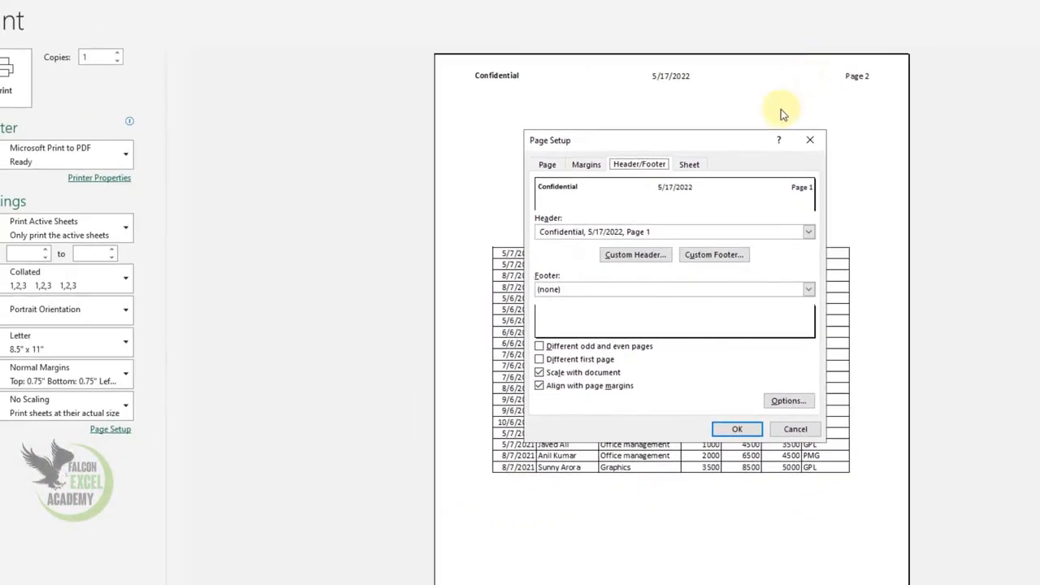
click(579, 234)
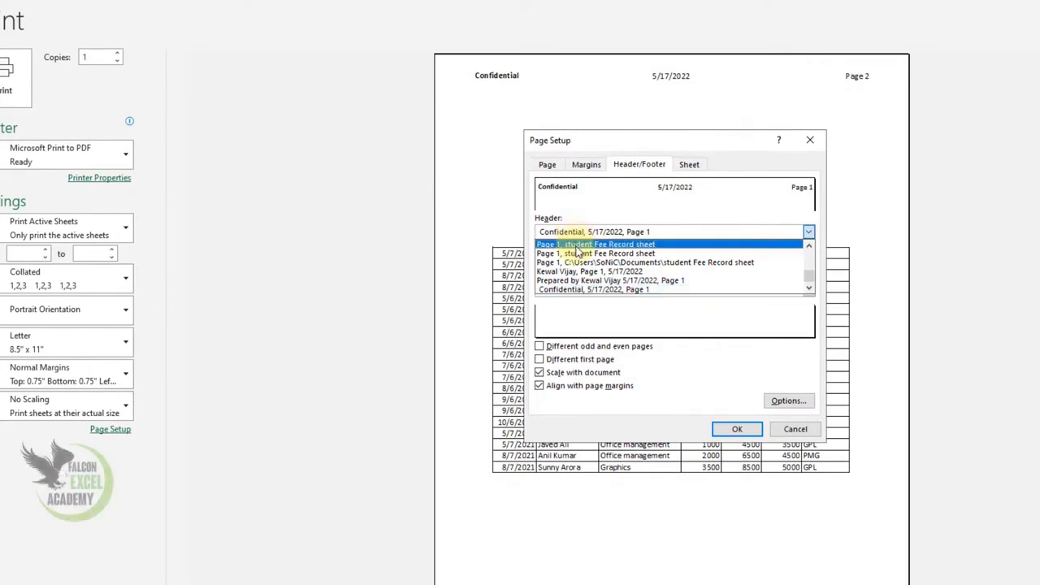
click(608, 244)
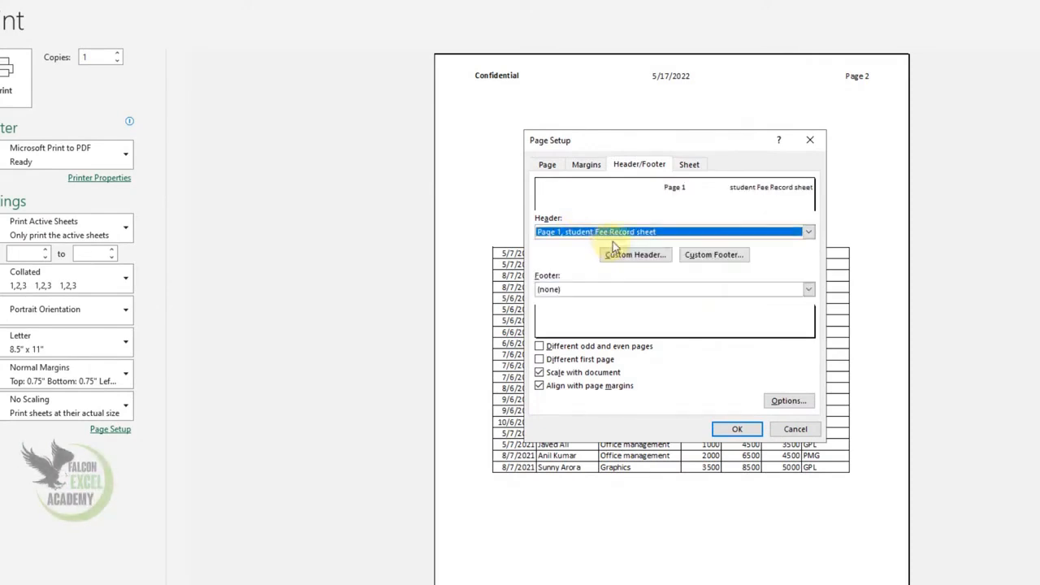
click(697, 234)
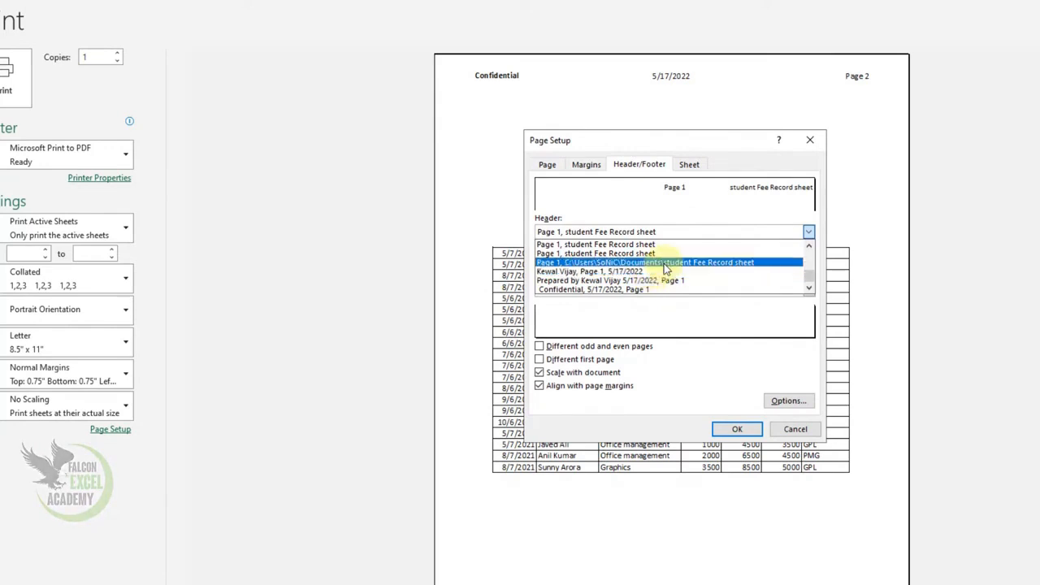
click(665, 264)
click(735, 429)
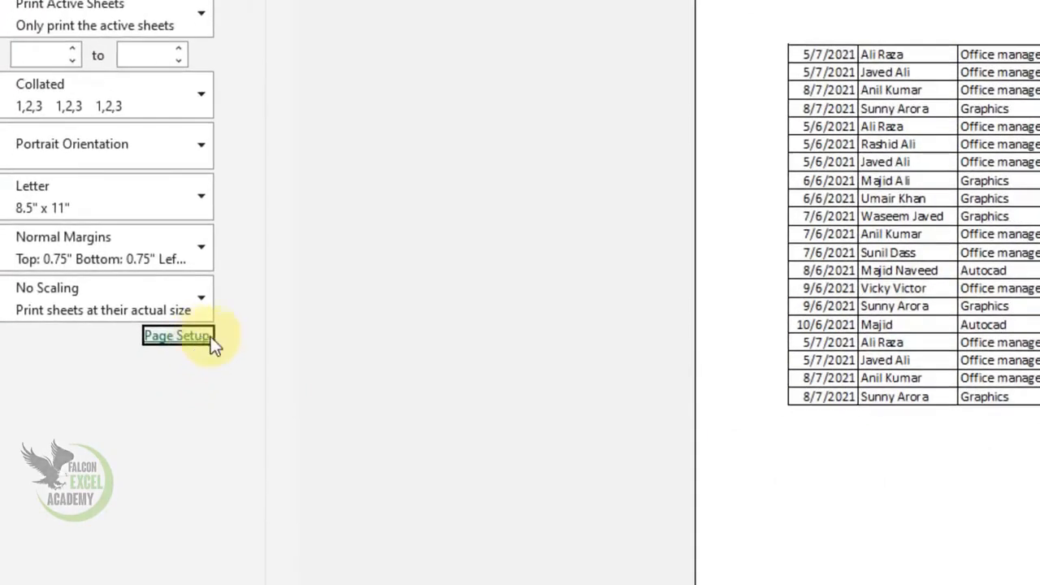
Set the header to the preset with author name, page number and date, and check it on the previewed pages
click(128, 429)
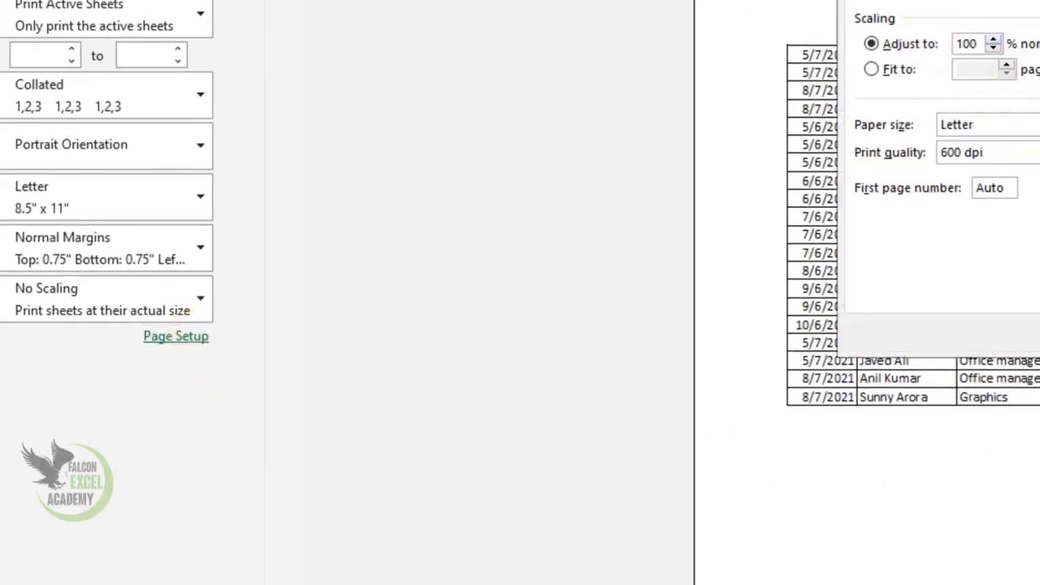
click(560, 74)
click(785, 179)
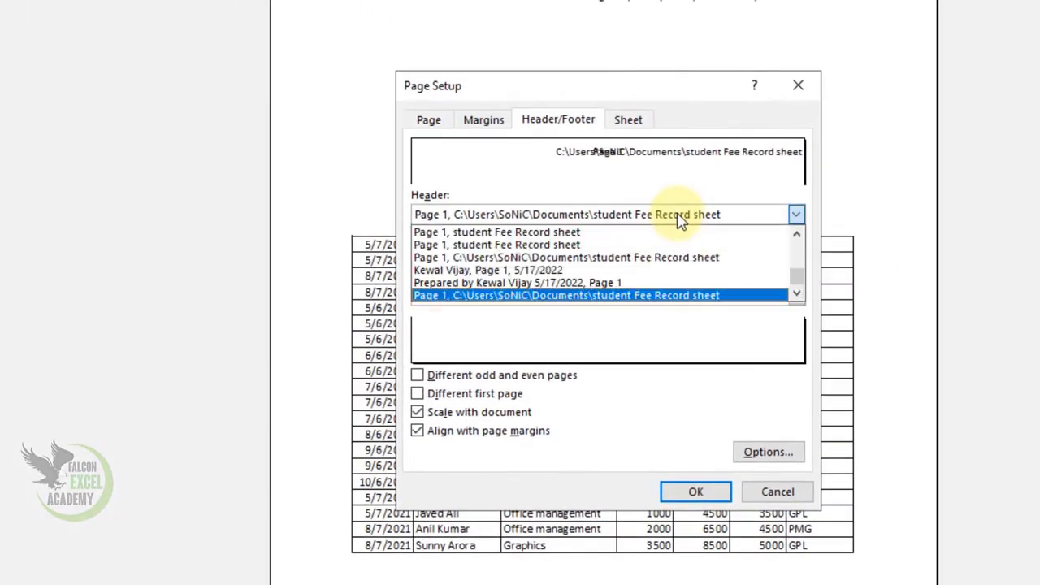
click(508, 274)
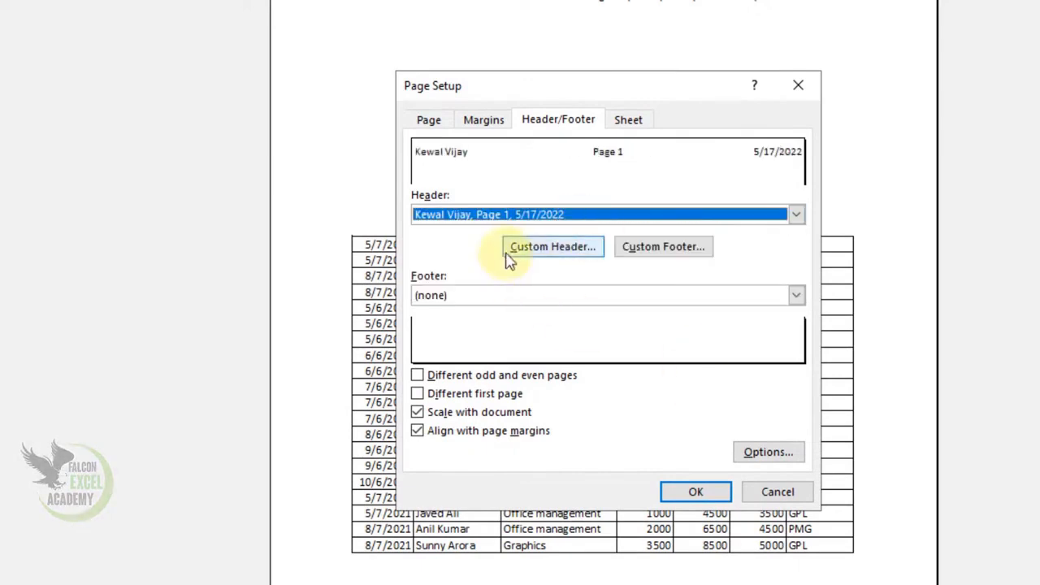
click(697, 491)
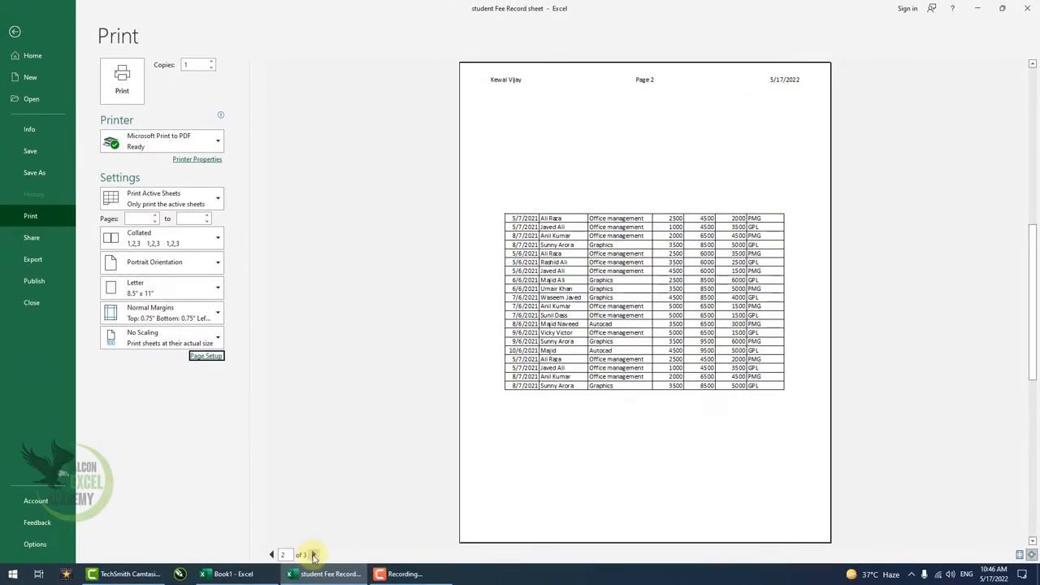
click(313, 554)
click(273, 554)
click(273, 555)
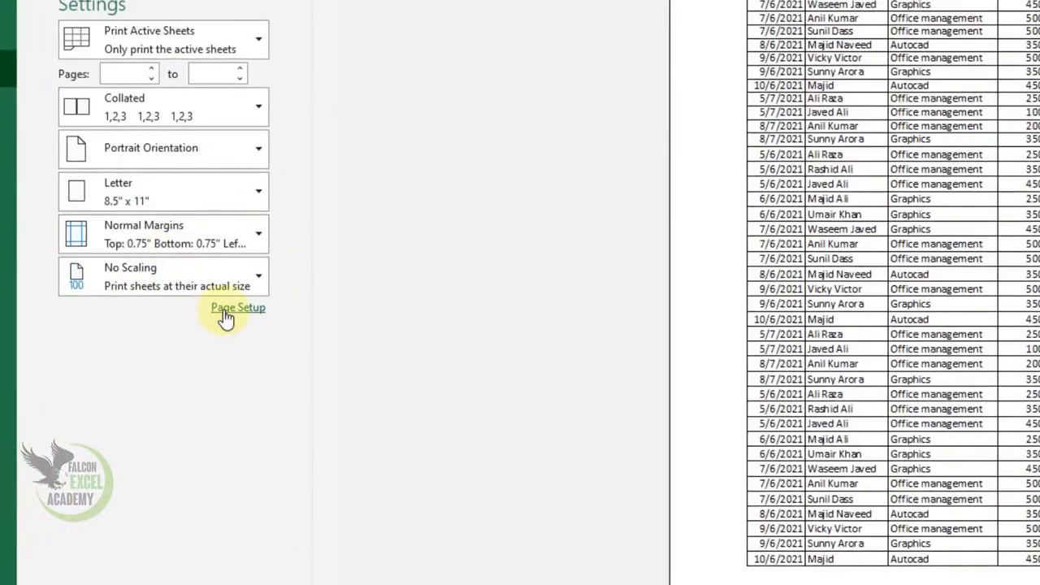
Keep the footer at (none) and examine the left, center and right sections of the custom header
click(203, 357)
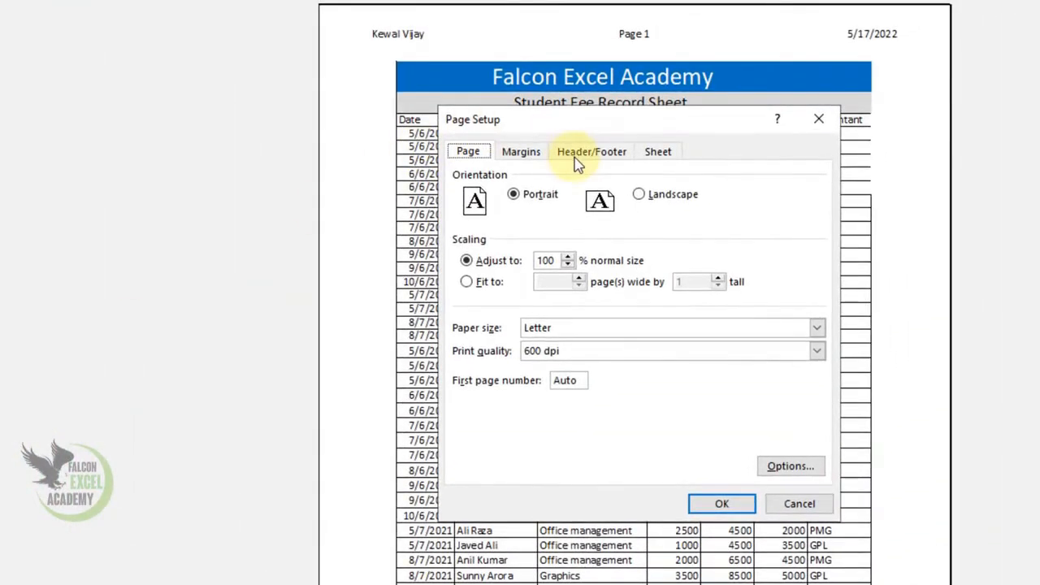
click(796, 31)
click(605, 318)
click(606, 326)
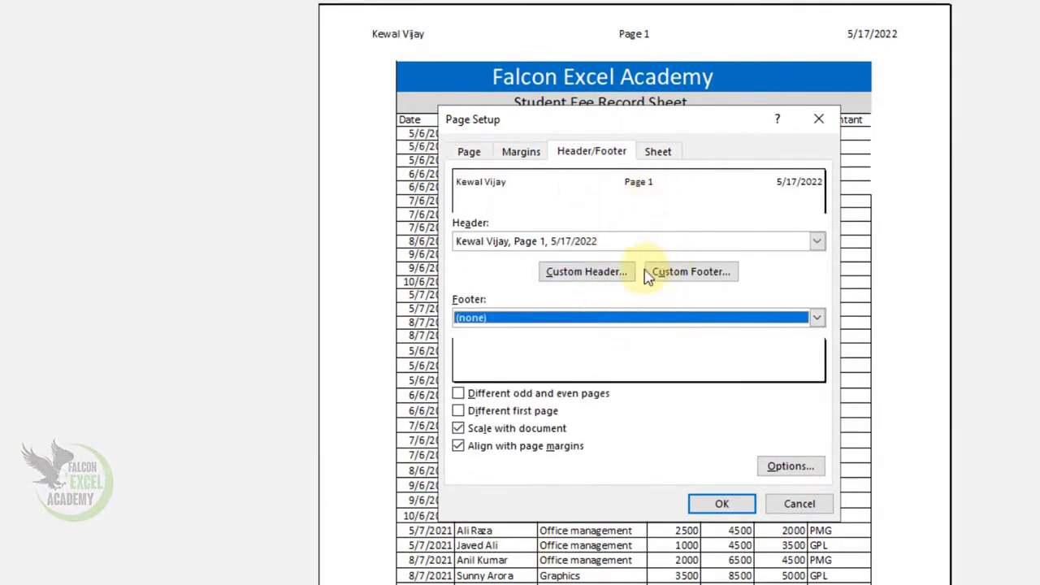
click(607, 277)
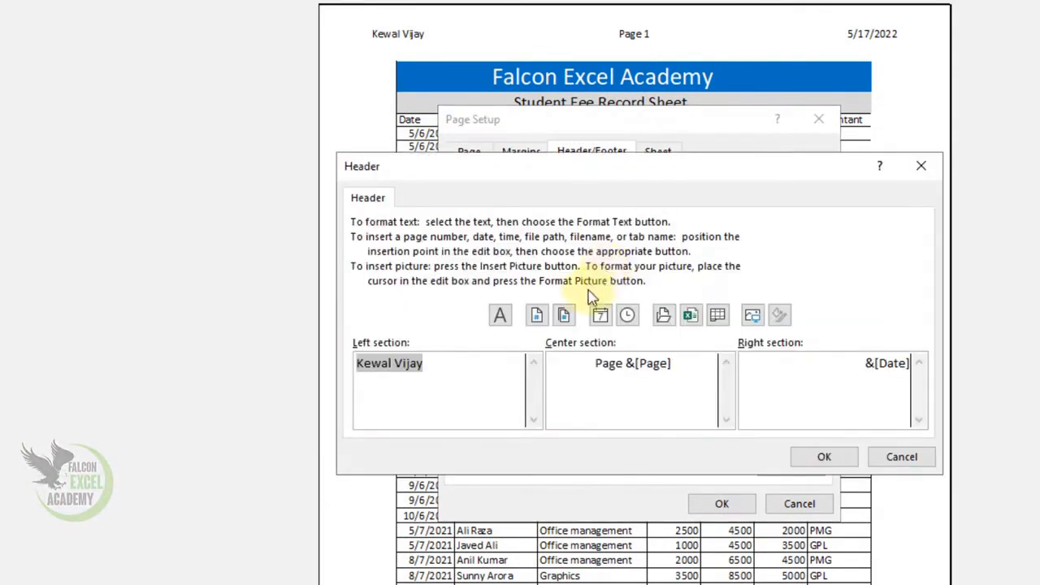
click(441, 386)
drag(447, 368, 308, 348)
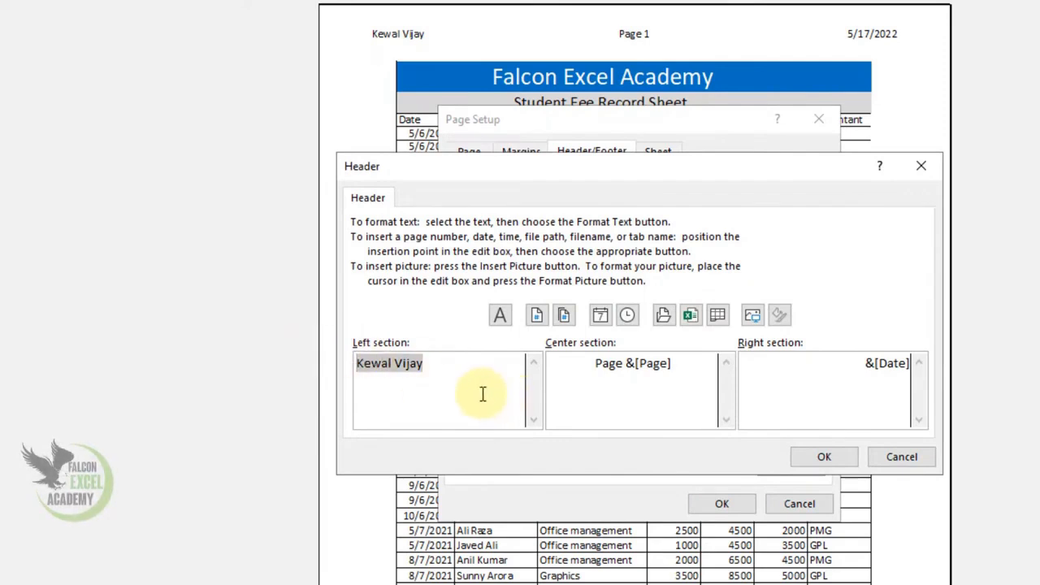
click(642, 366)
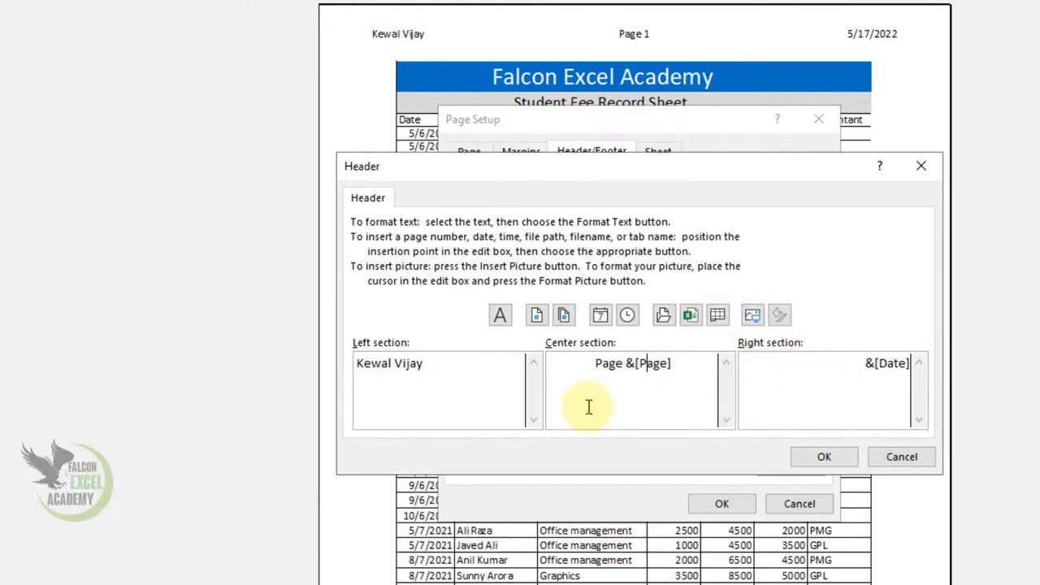
click(826, 456)
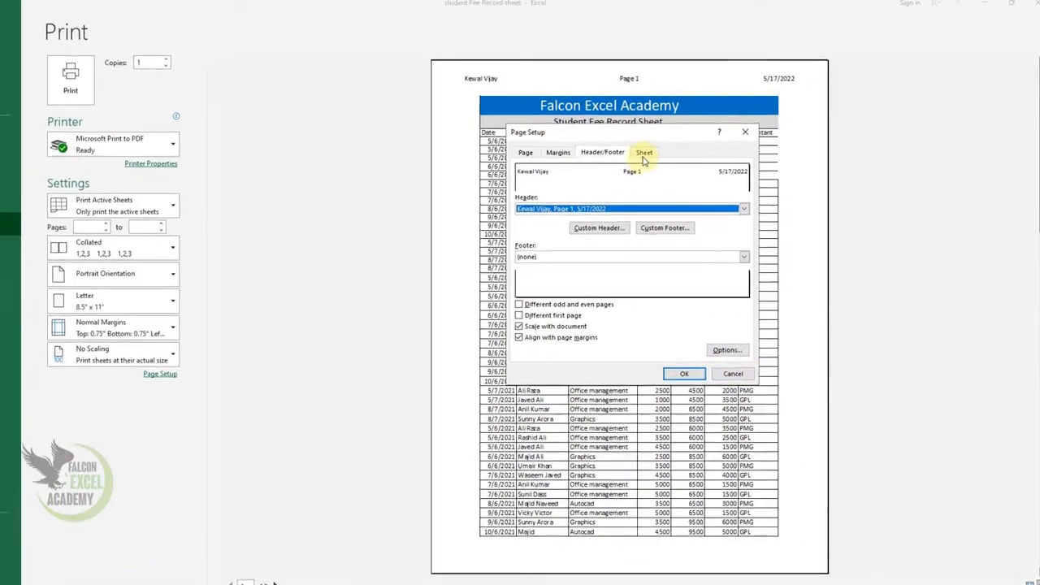
Set the print area to $A$1:$G$15 in the sheet's page setup and check it in the print preview
click(658, 151)
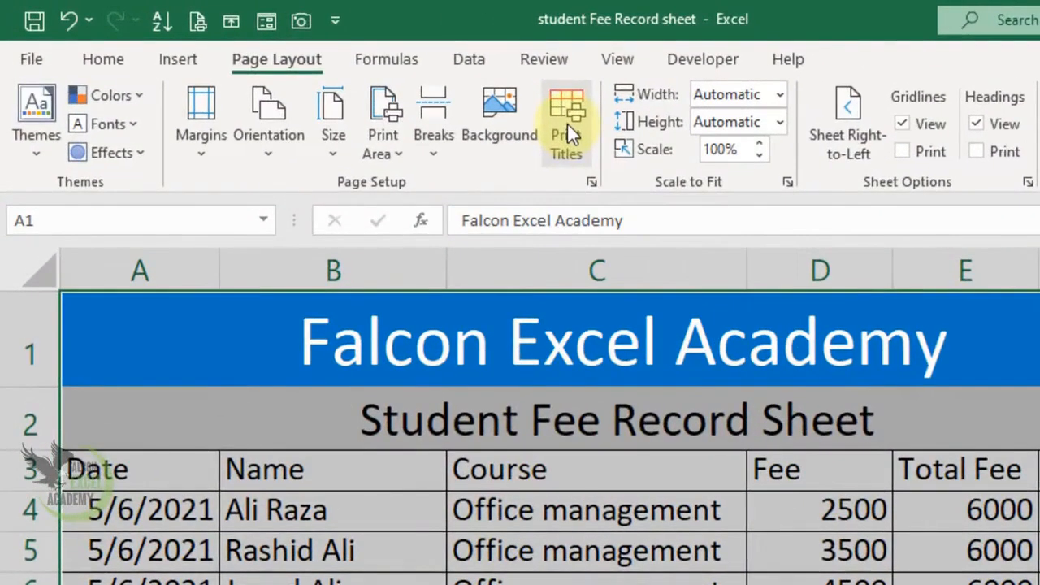
click(256, 63)
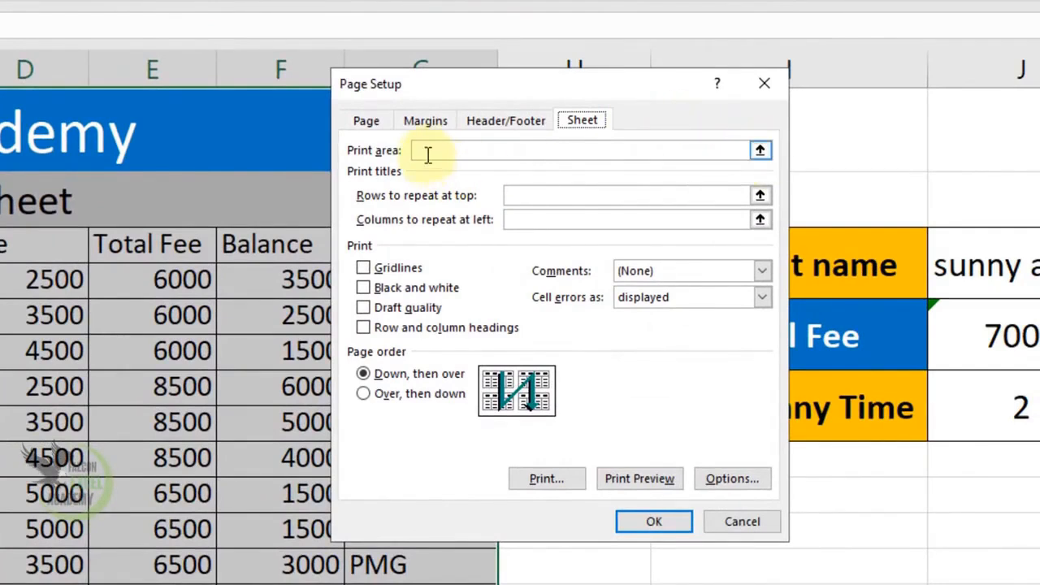
click(760, 150)
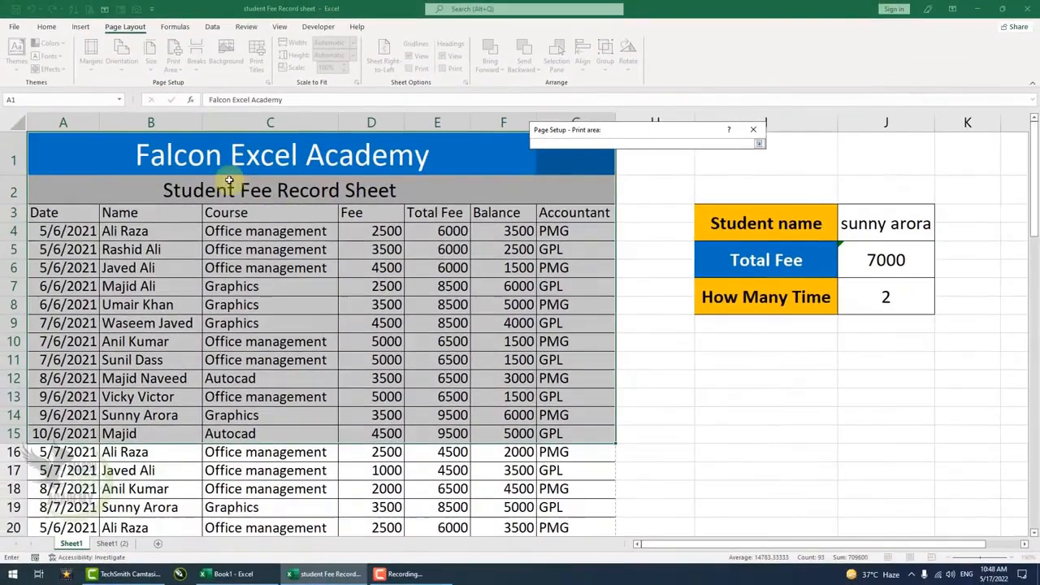
drag(83, 154, 599, 427)
click(759, 143)
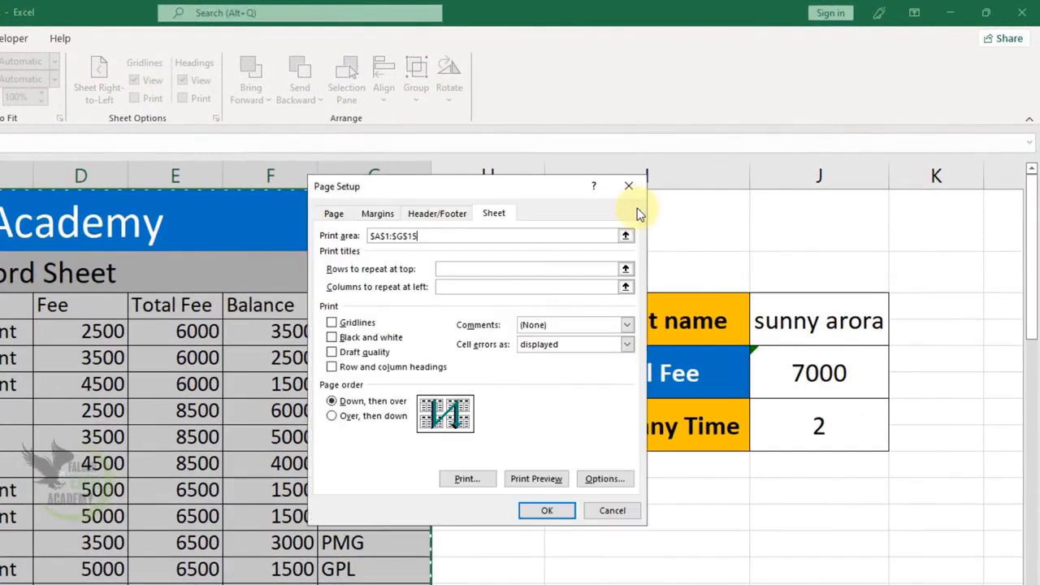
click(546, 510)
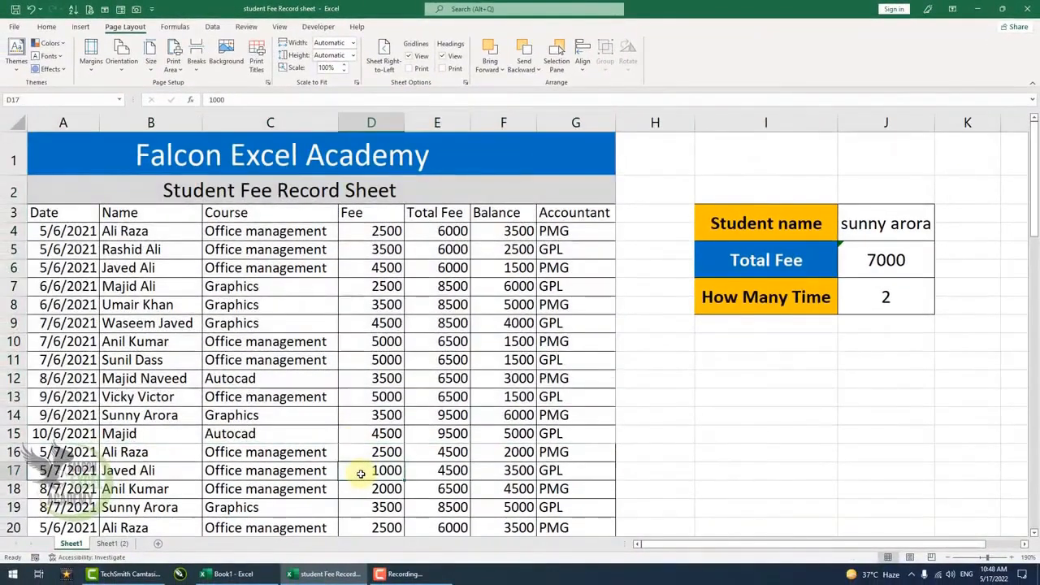
key(ctrl+p)
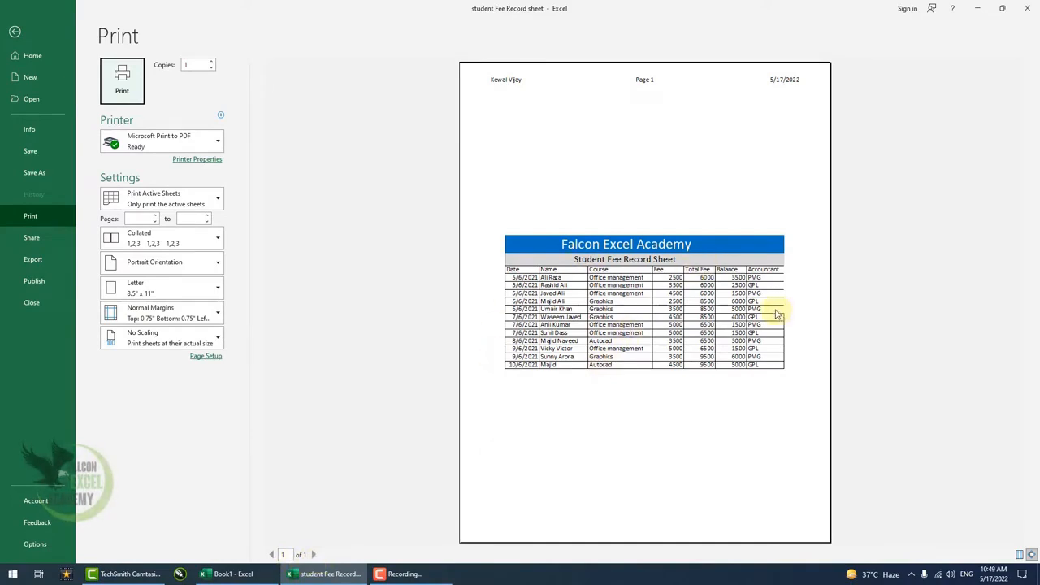
key(Escape)
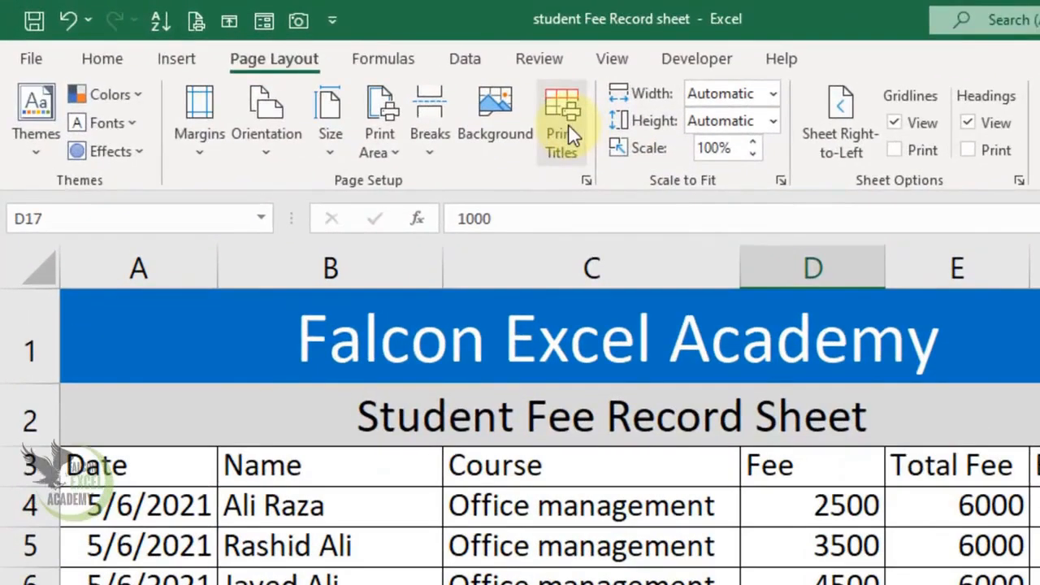
Clear the print area in Page Setup and page through the print preview of the whole sheet
click(568, 123)
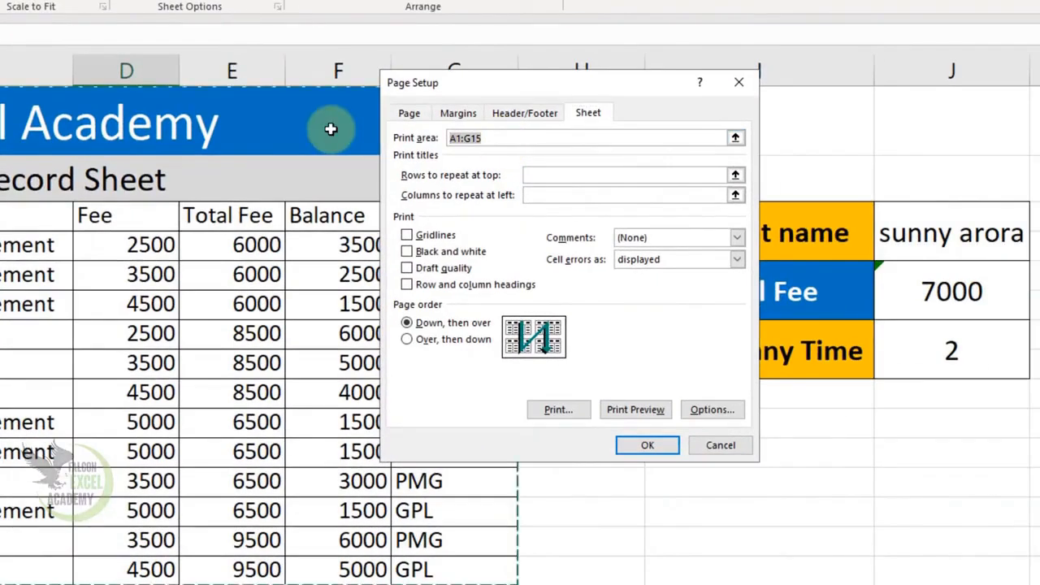
key(Delete)
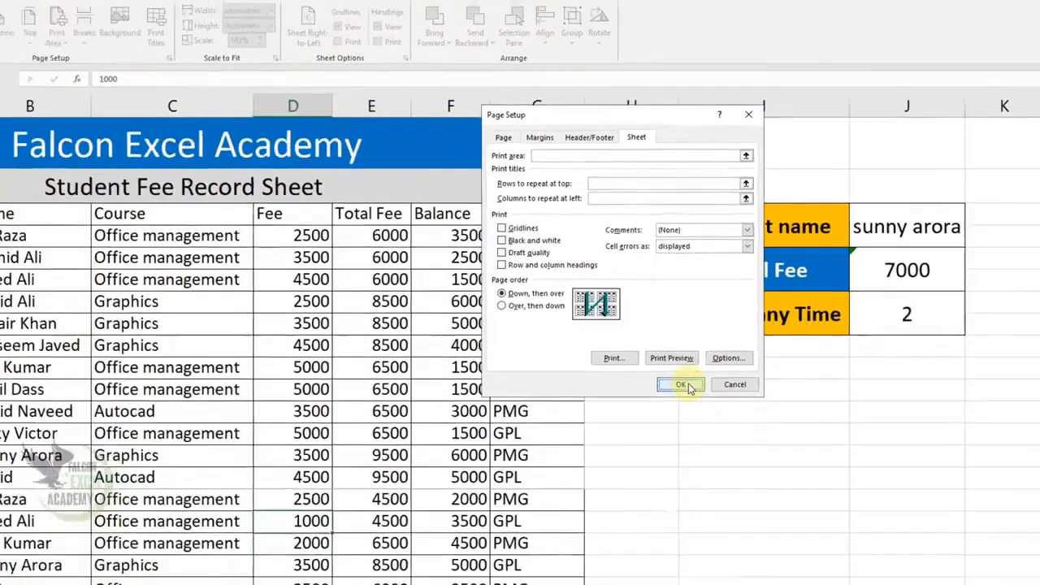
click(682, 385)
key(ctrl+p)
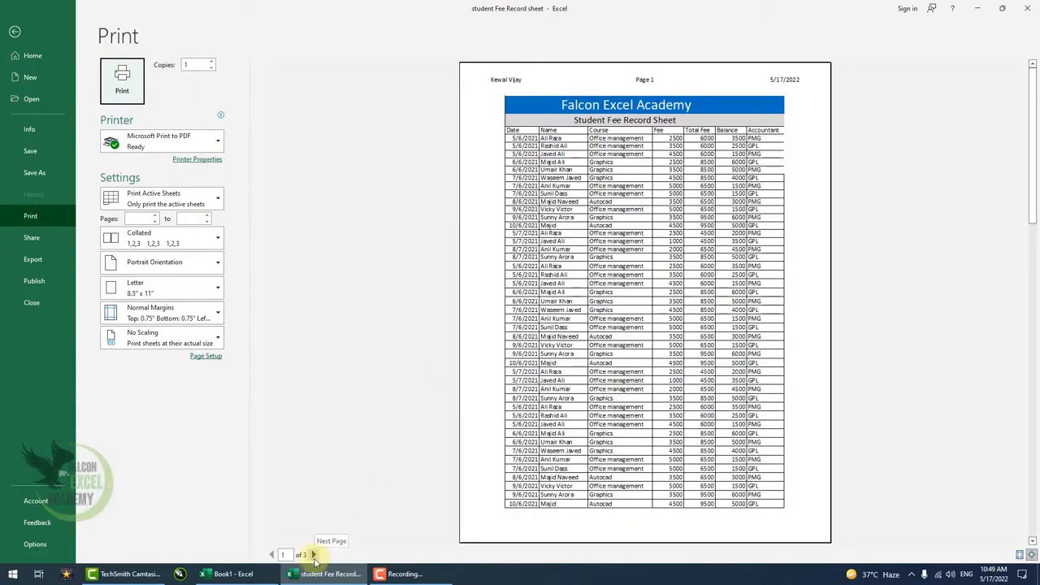
click(313, 555)
click(314, 554)
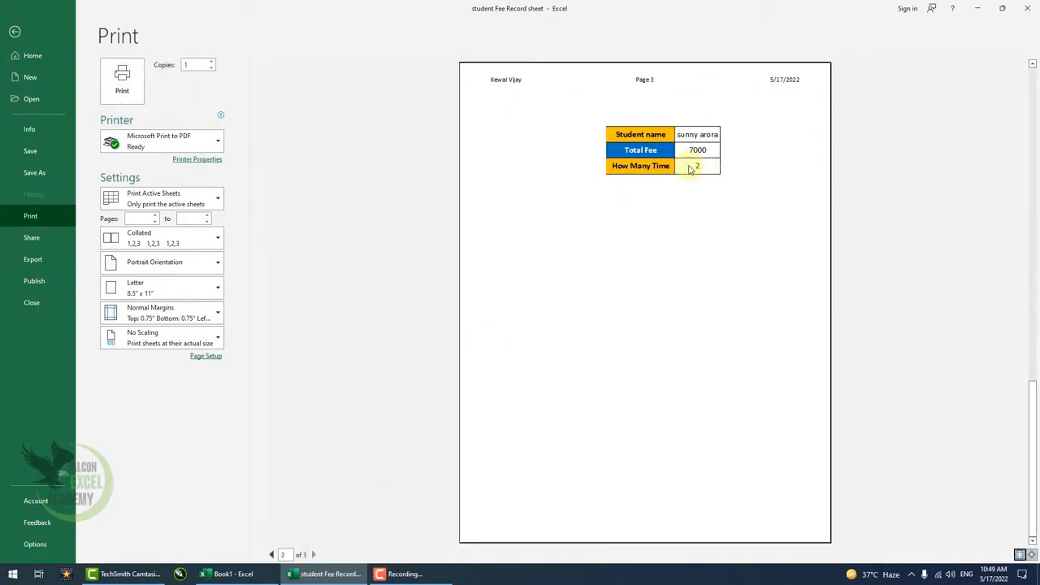
key(Escape)
Replace the rows to repeat at top with $1:$2 in the print titles and page through the print preview
click(526, 302)
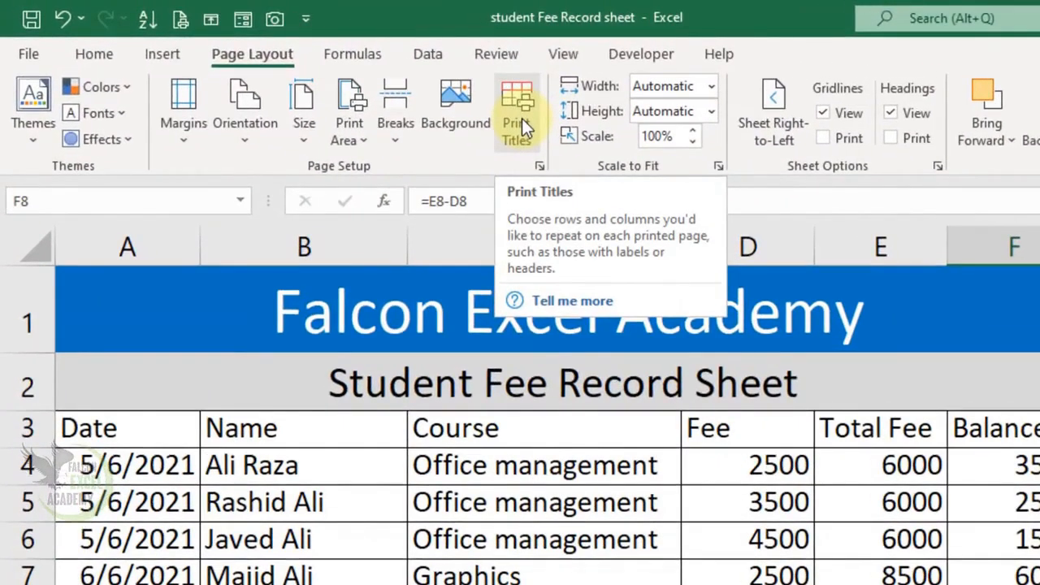
click(521, 118)
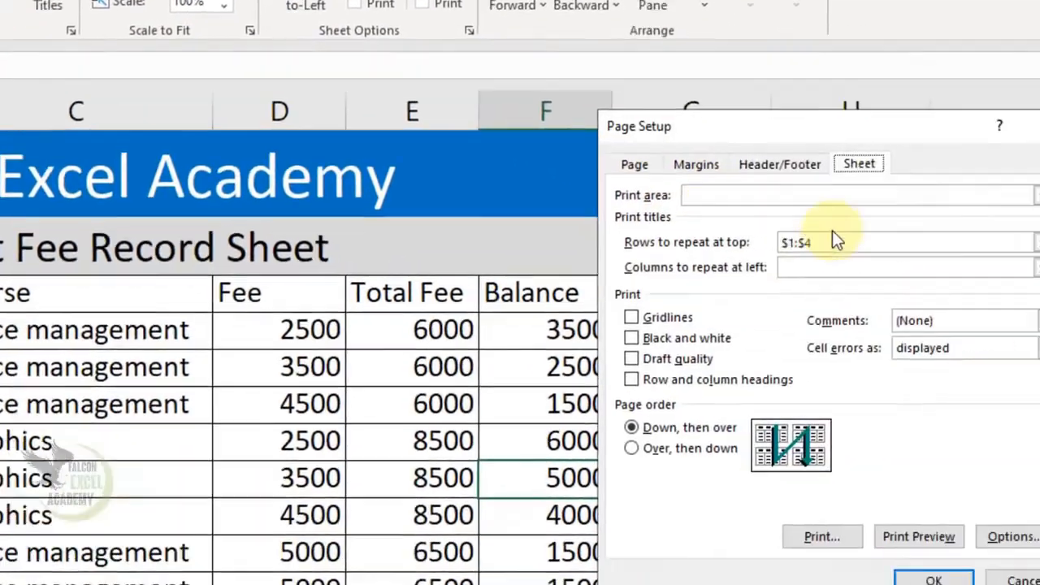
key(Delete)
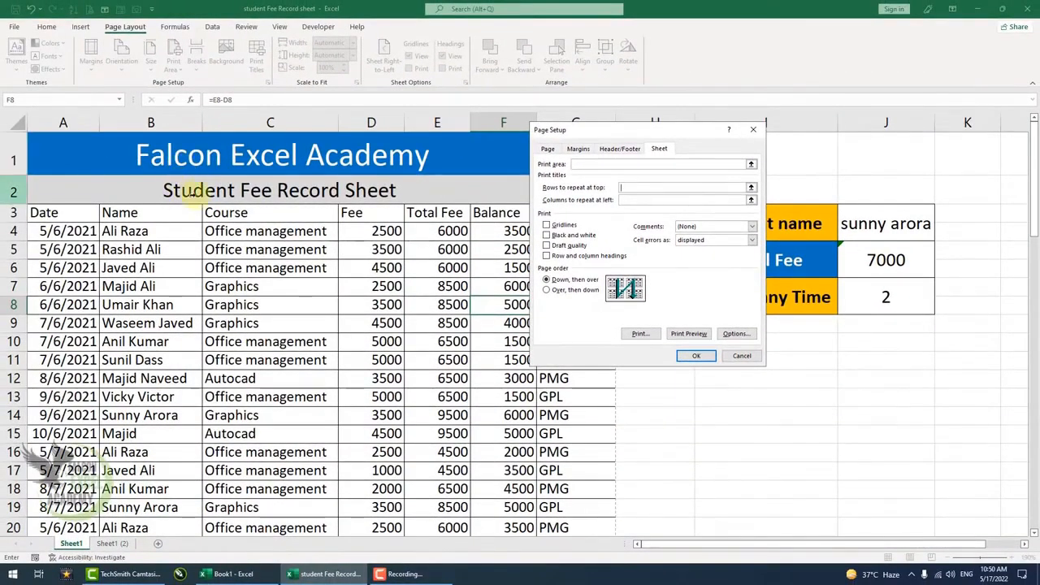
drag(13, 158, 13, 190)
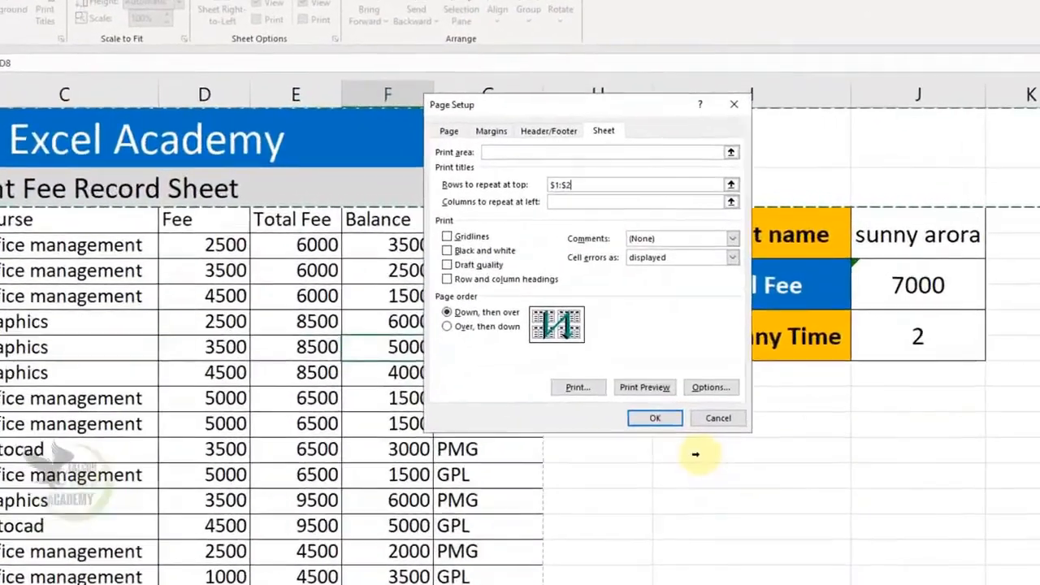
click(654, 417)
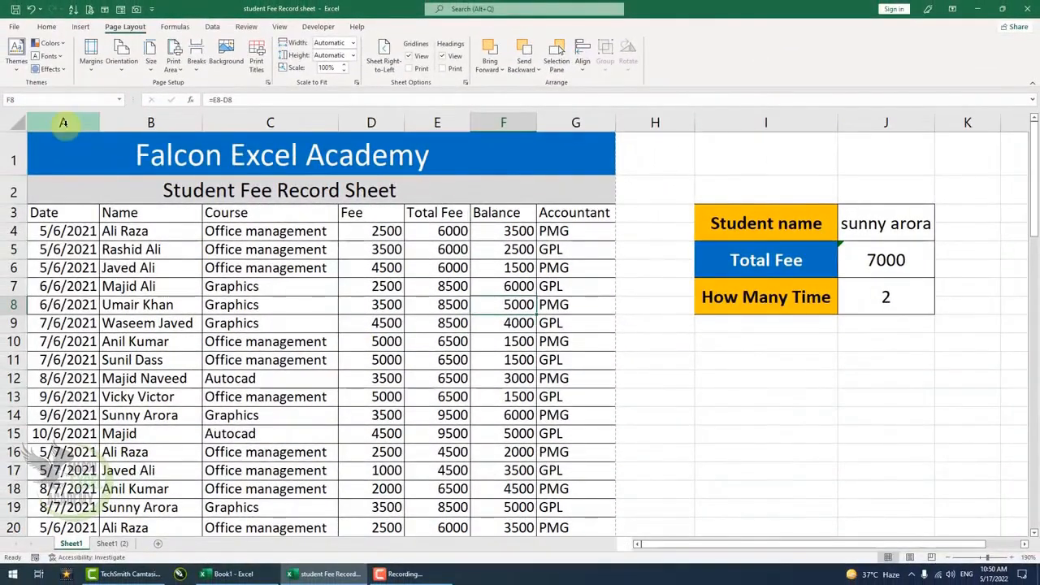
key(ctrl+p)
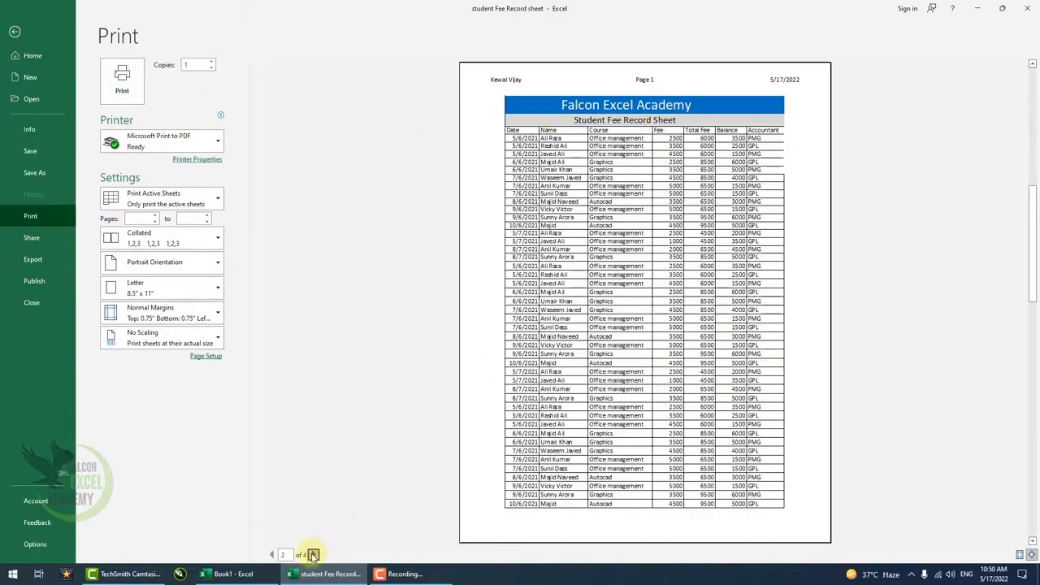
click(314, 554)
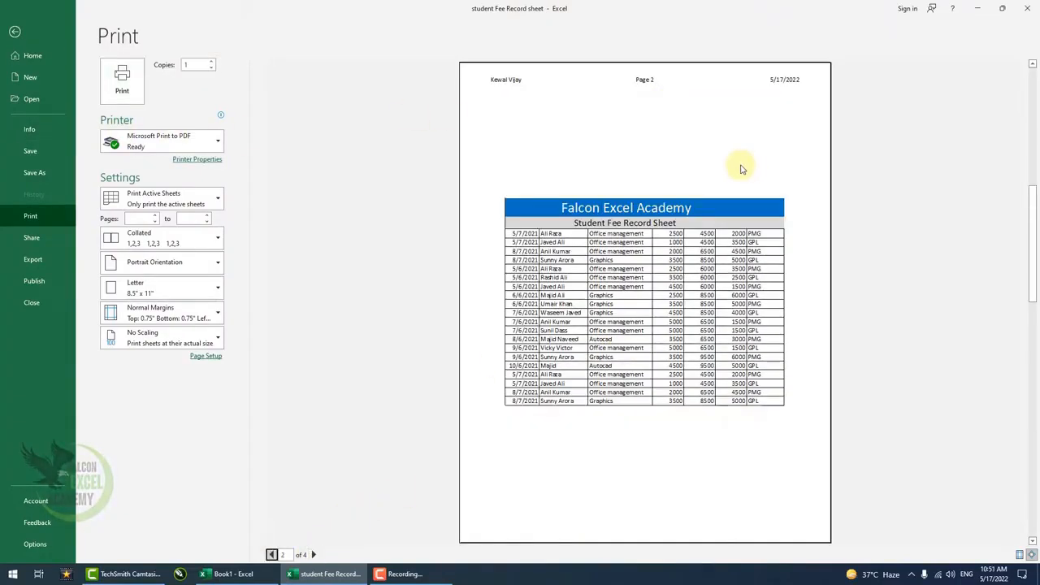
Clear the columns to repeat at left in the sheet's print titles
key(Escape)
click(512, 126)
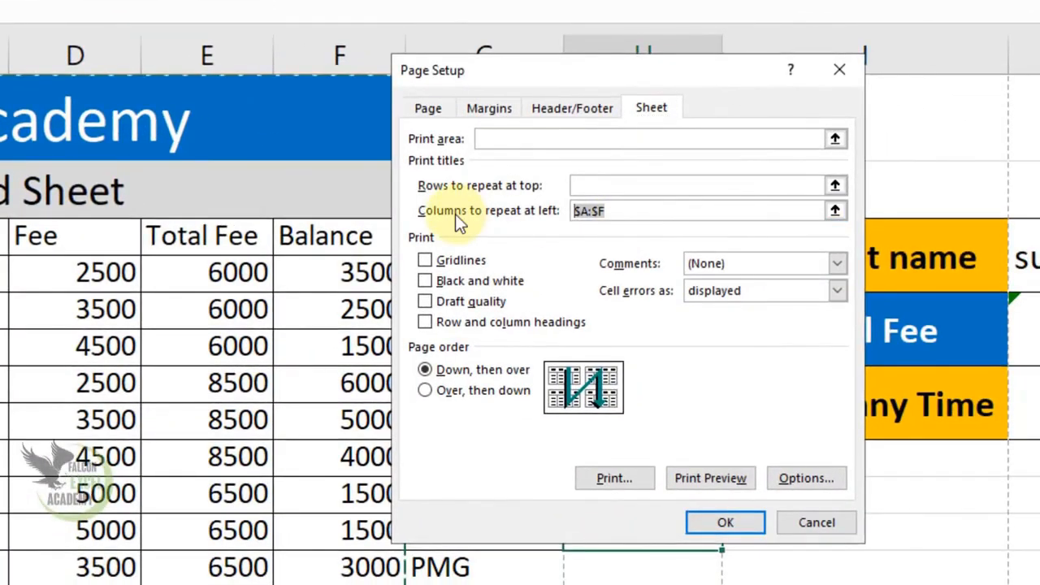
key(BackSpace)
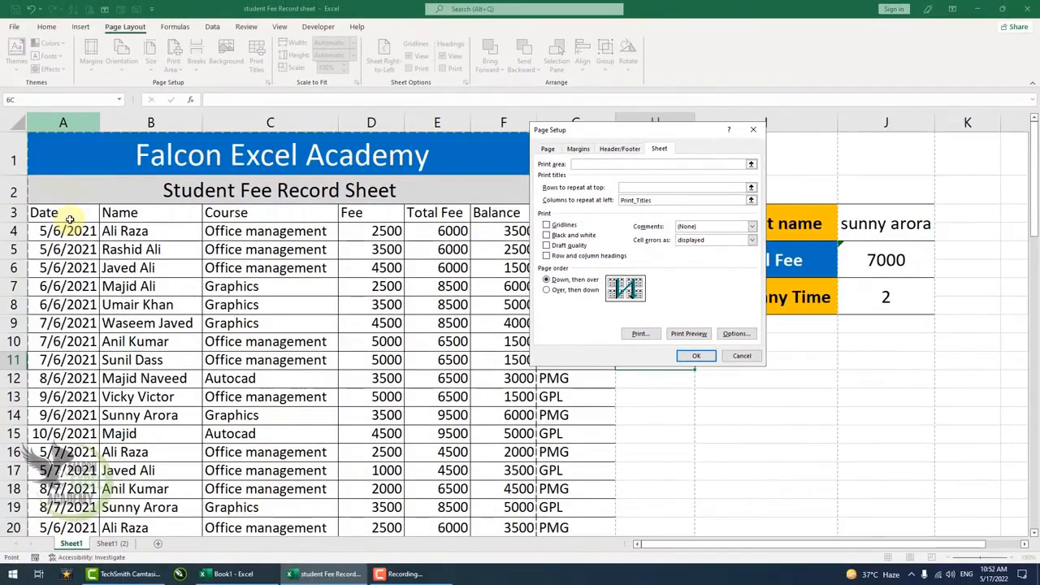
key(BackSpace)
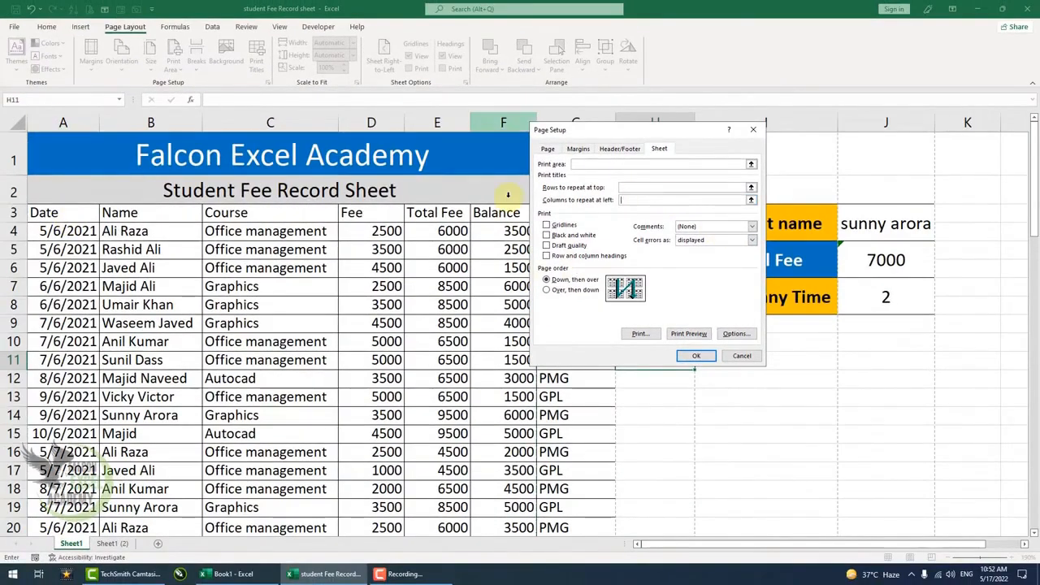
Turn on printing of row and column headings, keep gridlines off, and check the result on all previewed pages
click(546, 225)
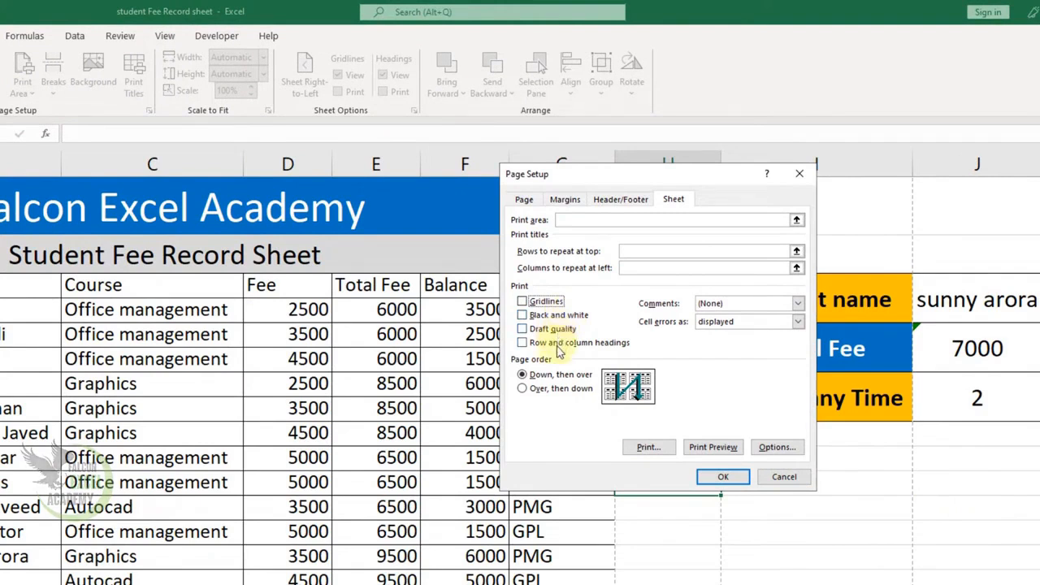
click(620, 344)
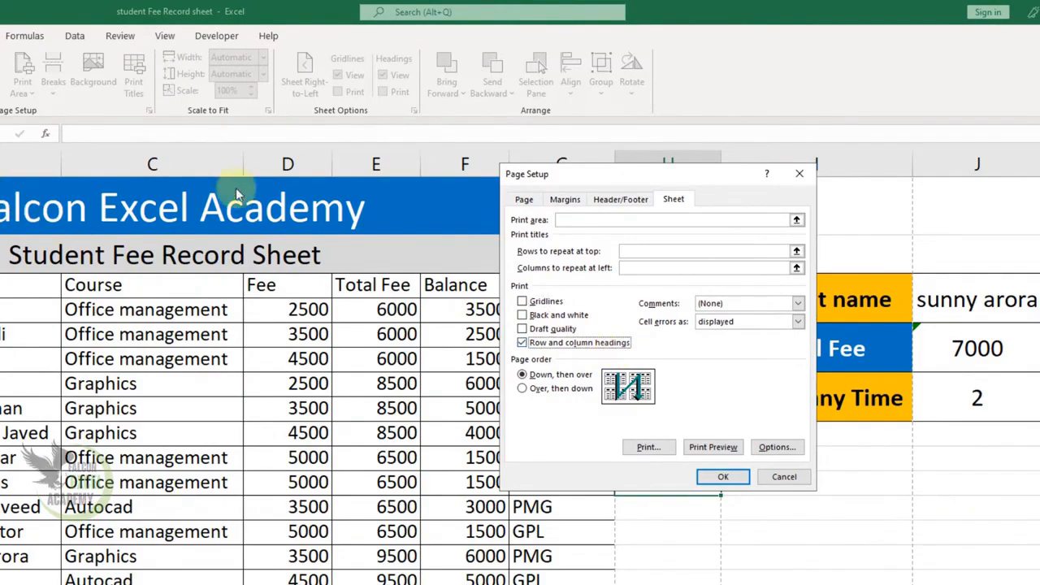
click(723, 476)
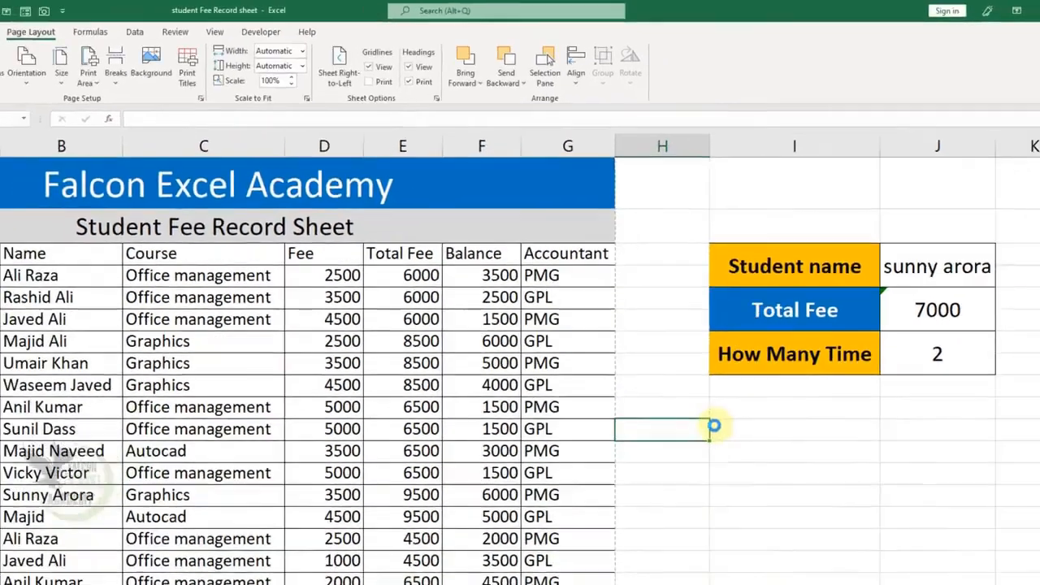
key(ctrl+p)
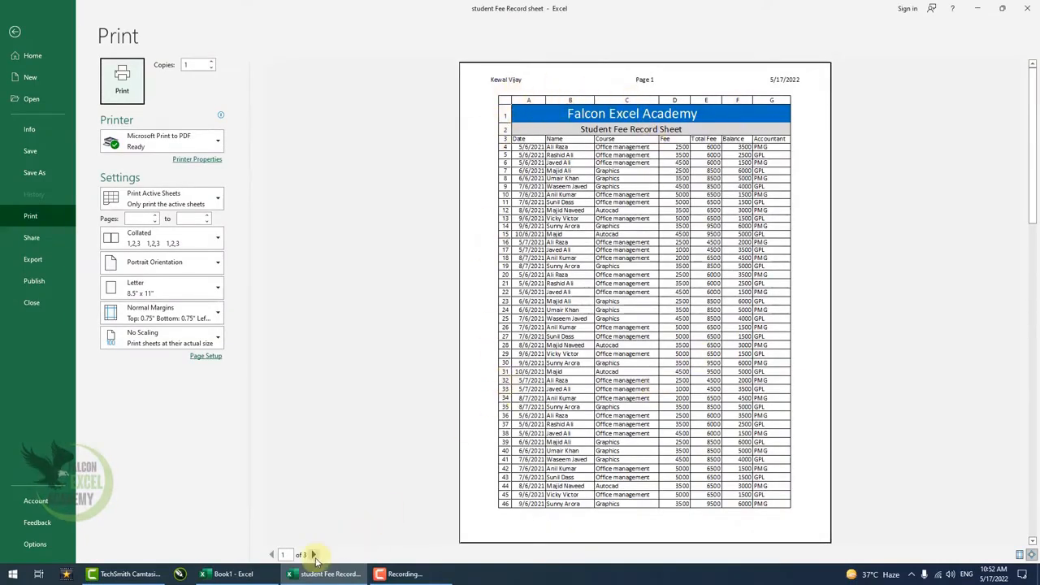
click(314, 555)
click(313, 554)
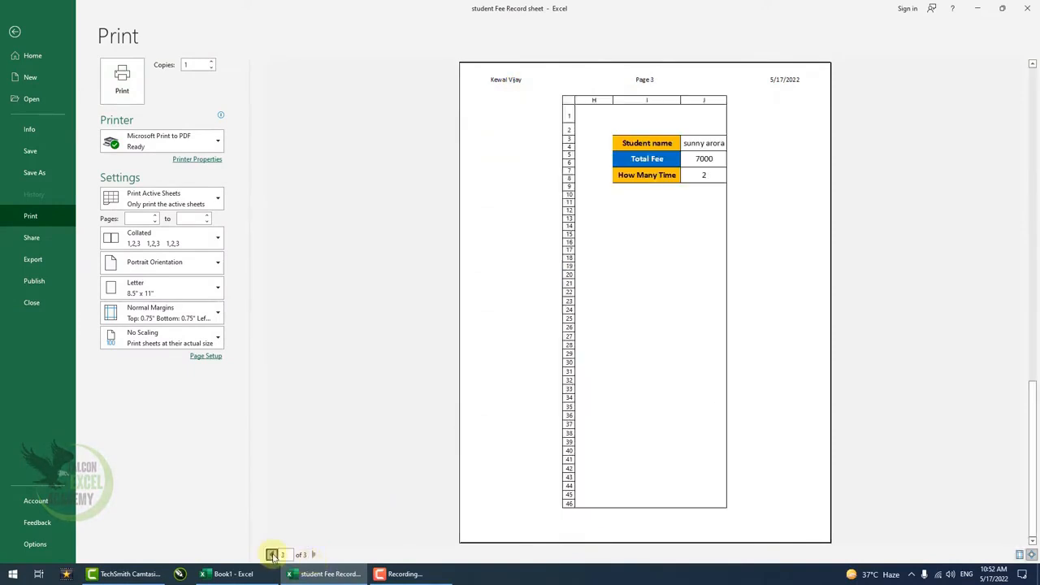
click(273, 554)
click(273, 554)
Try turning off row and column headings in Page Setup, examine the comments and cell errors print options, and discard the changes
click(205, 356)
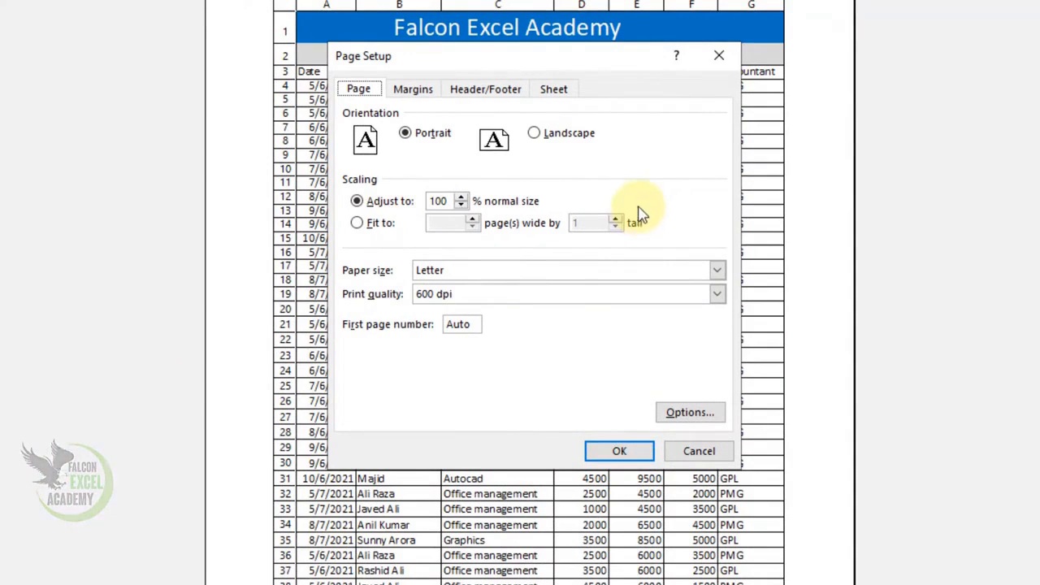
click(500, 94)
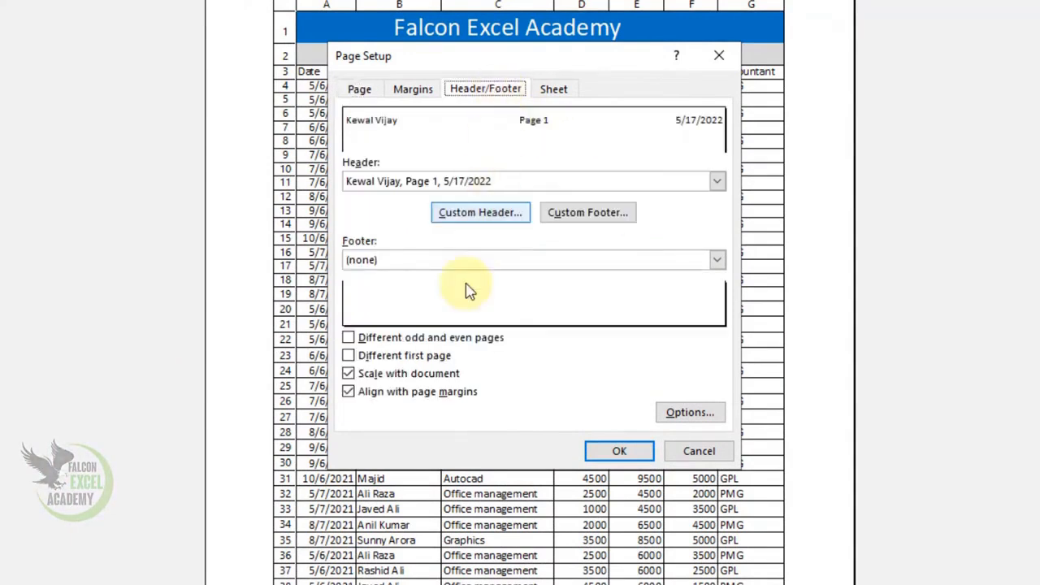
click(557, 90)
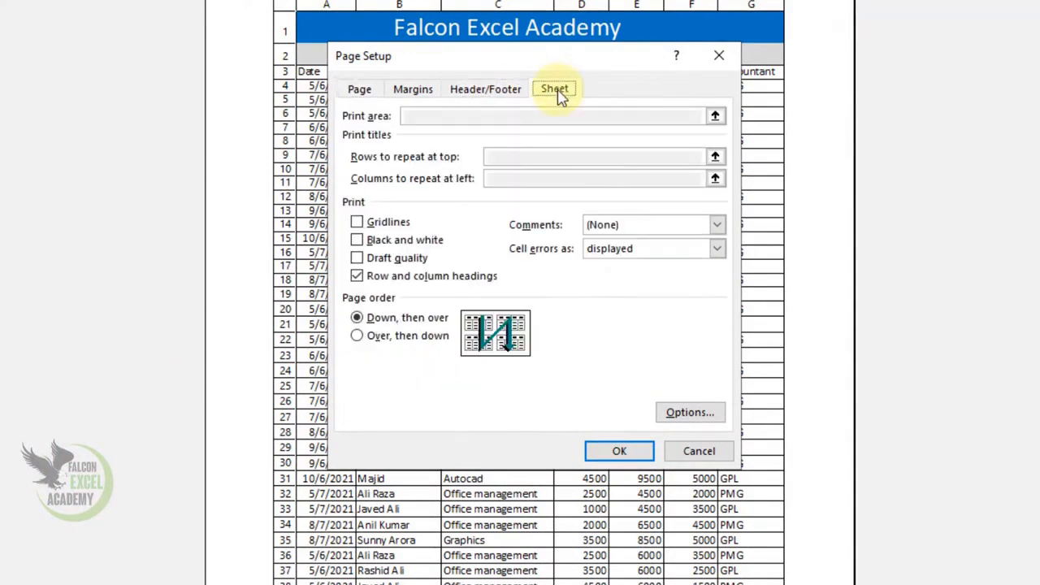
click(406, 276)
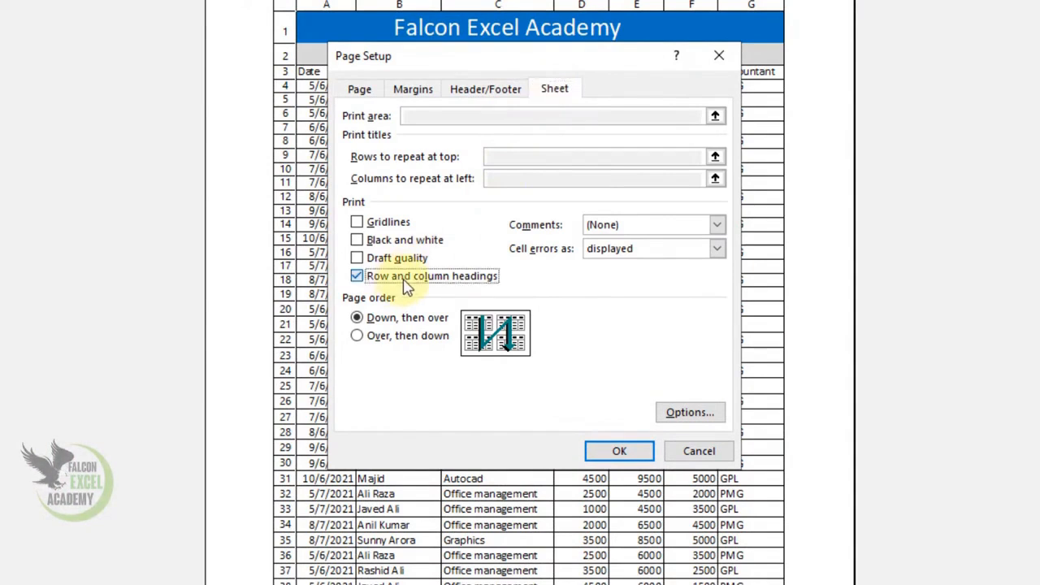
click(622, 225)
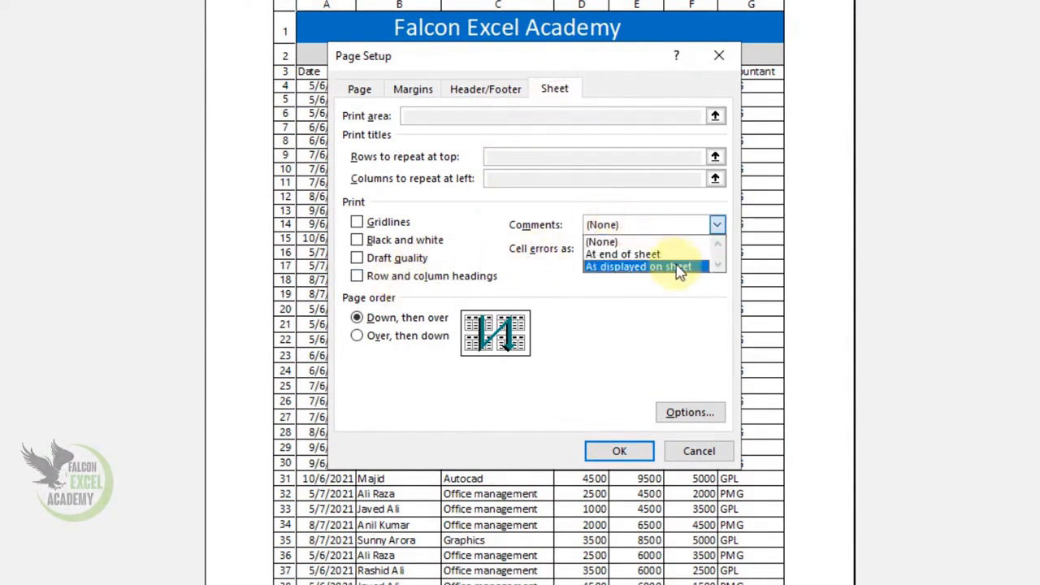
click(642, 242)
click(632, 254)
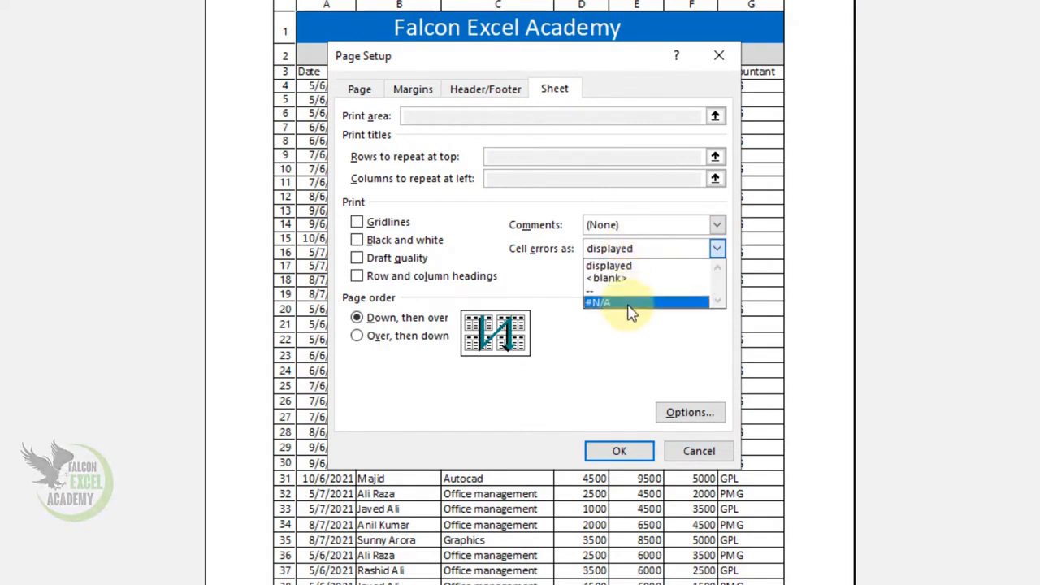
click(627, 266)
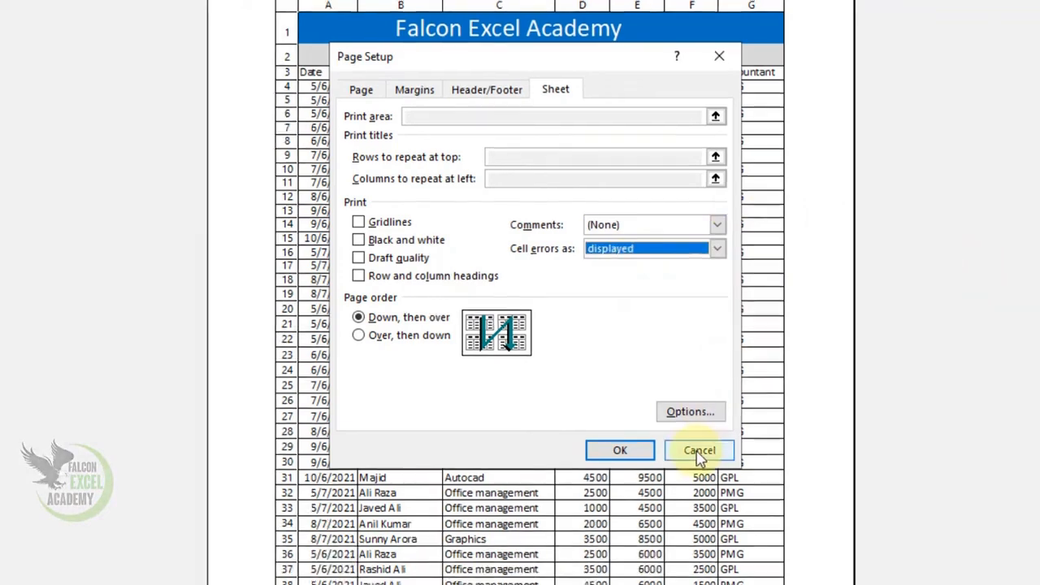
click(699, 452)
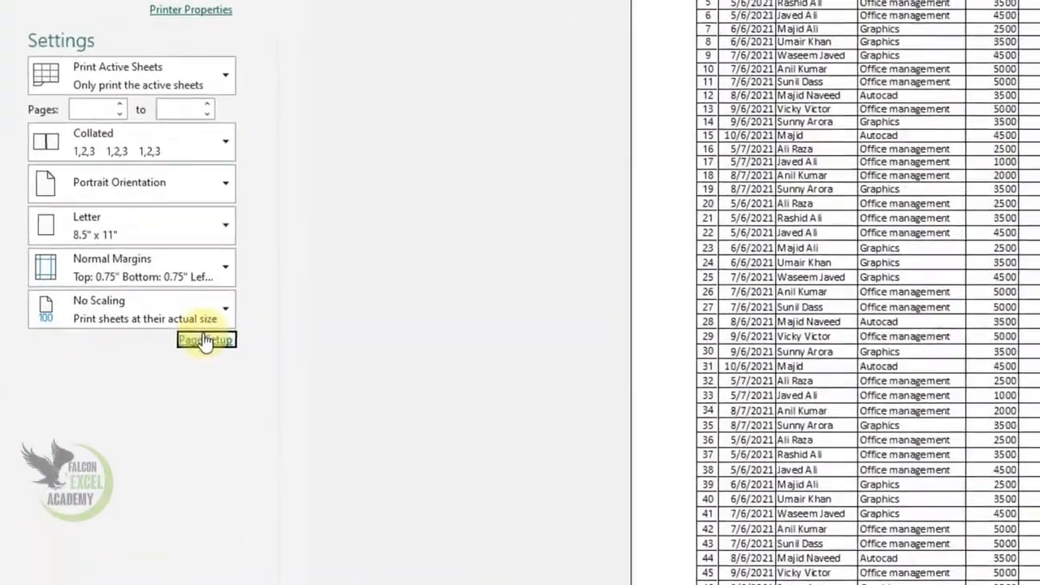
click(206, 355)
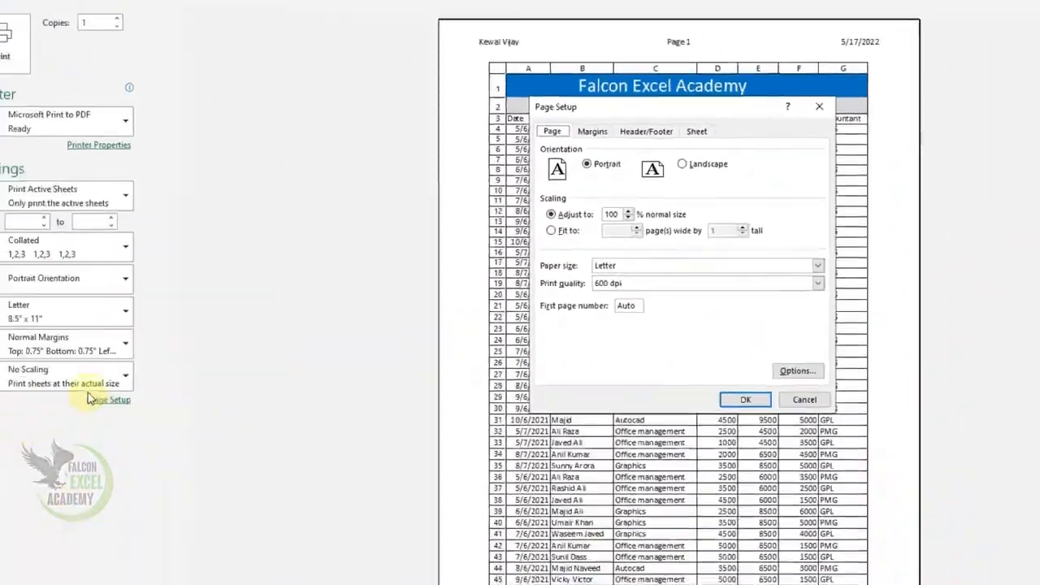
key(Escape)
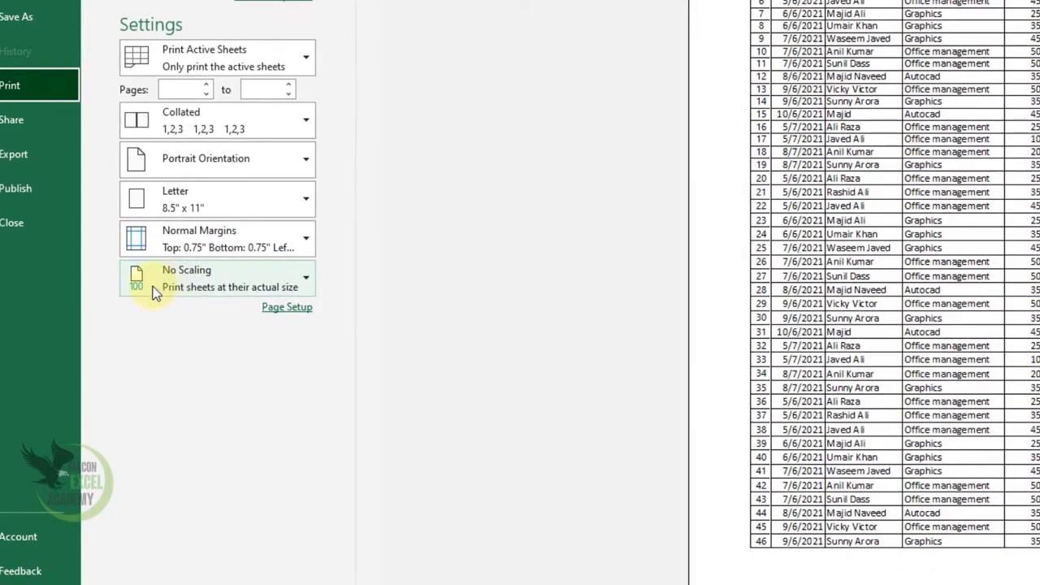
Preview the printout with Fit Sheet on One Page scaling and with Fit All Columns on One Page scaling
click(191, 284)
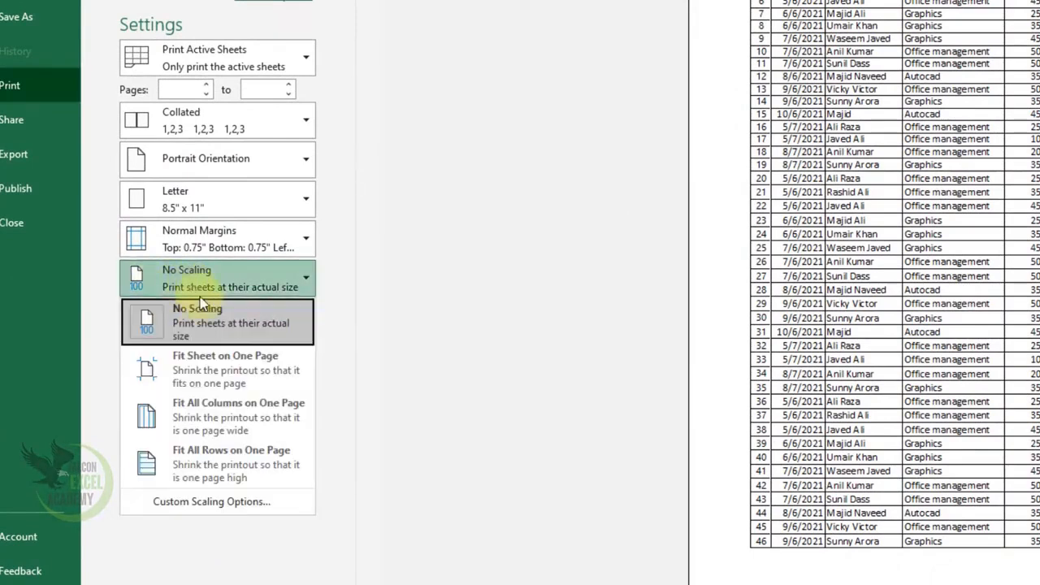
click(231, 367)
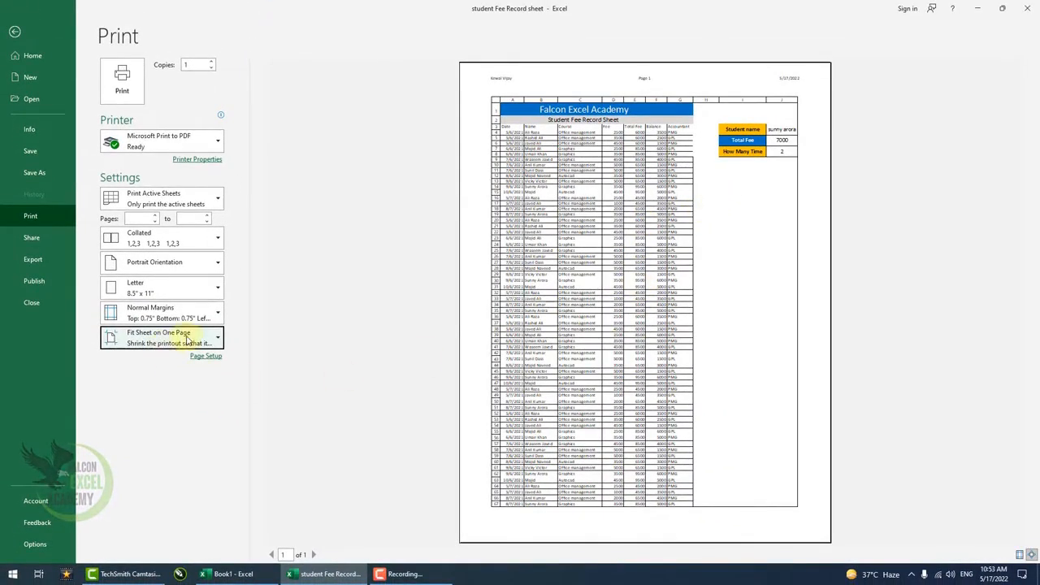
click(185, 341)
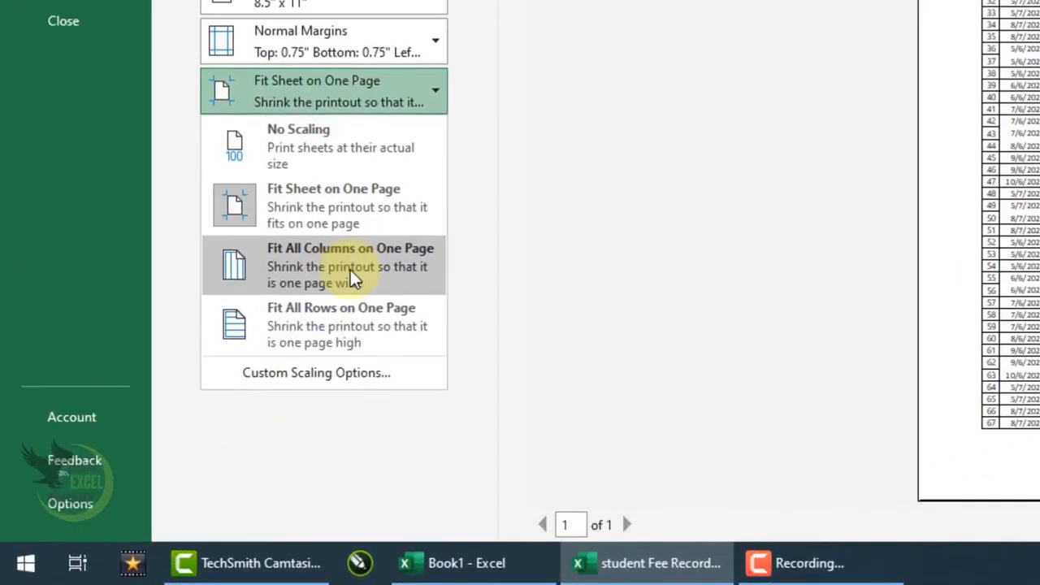
click(350, 269)
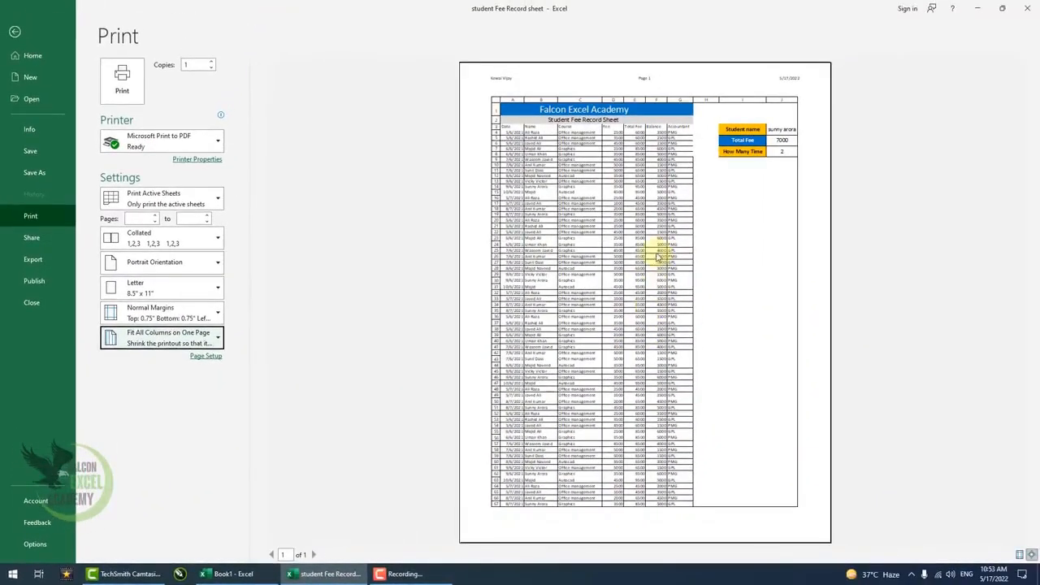
click(590, 330)
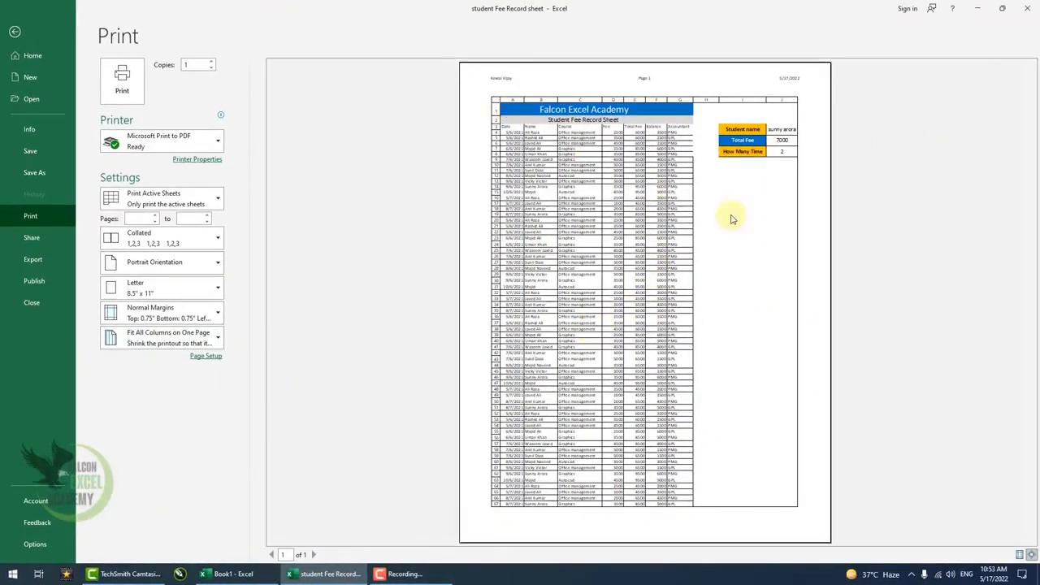
Set the print scaling to Fit All Rows on One Page and return to the worksheet
click(188, 341)
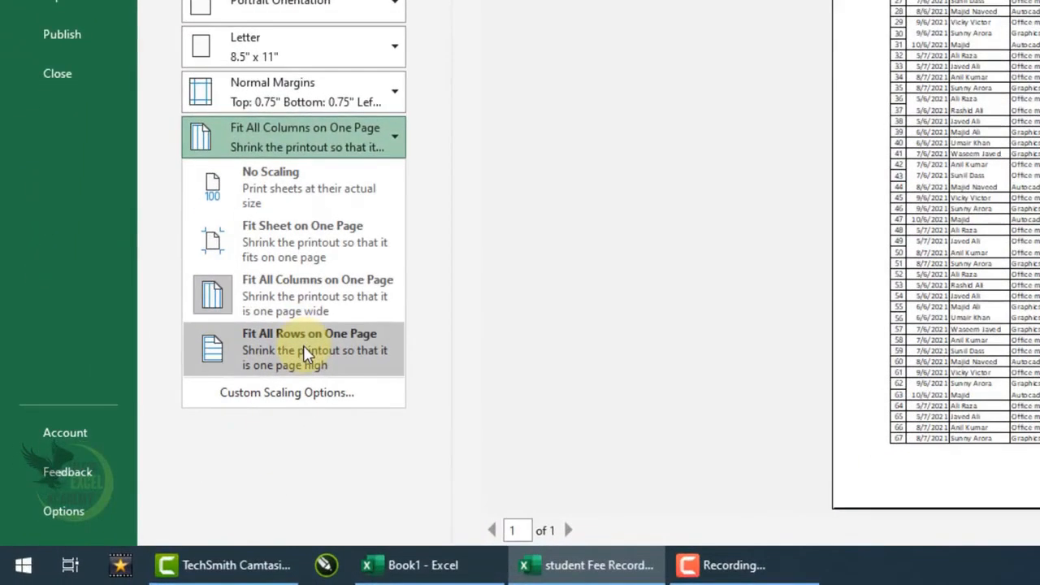
click(303, 345)
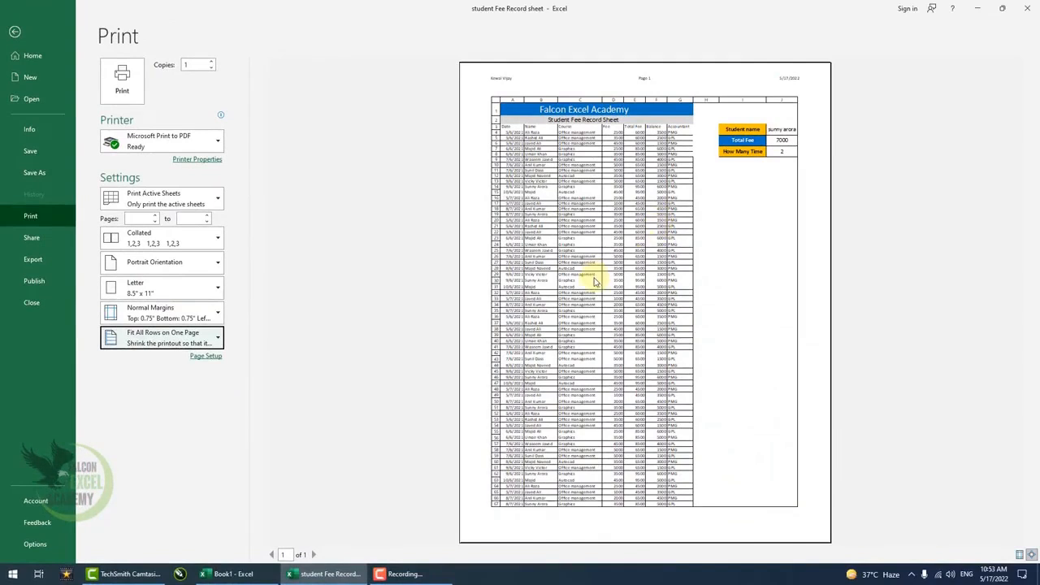
click(172, 343)
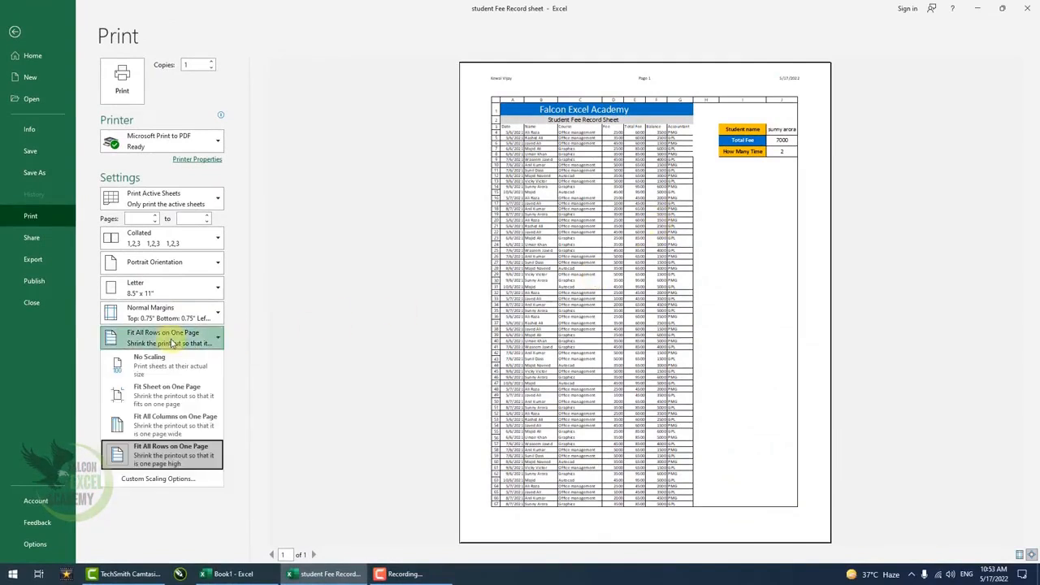
key(Escape)
key(Escape)
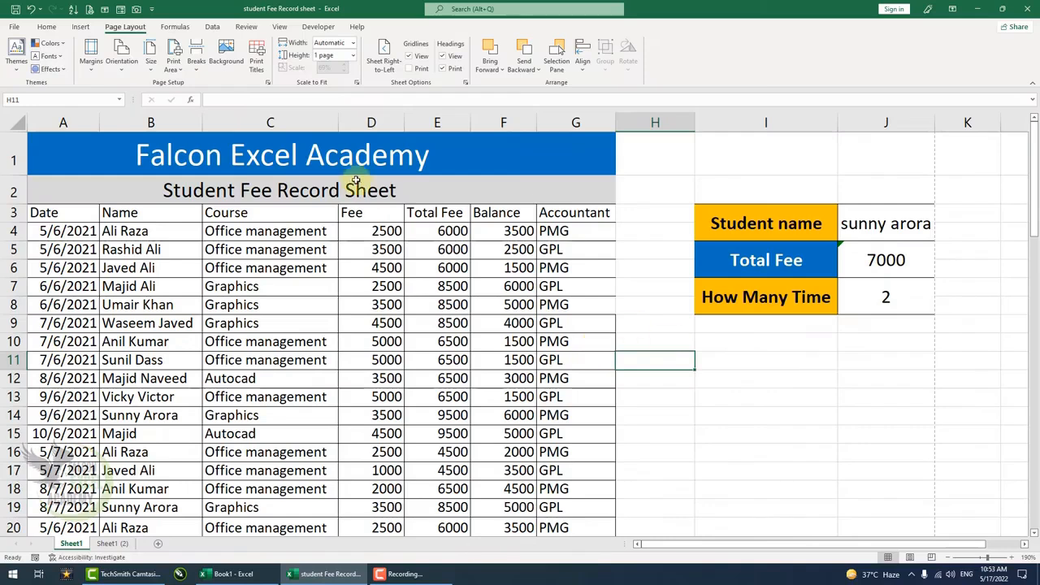
click(650, 252)
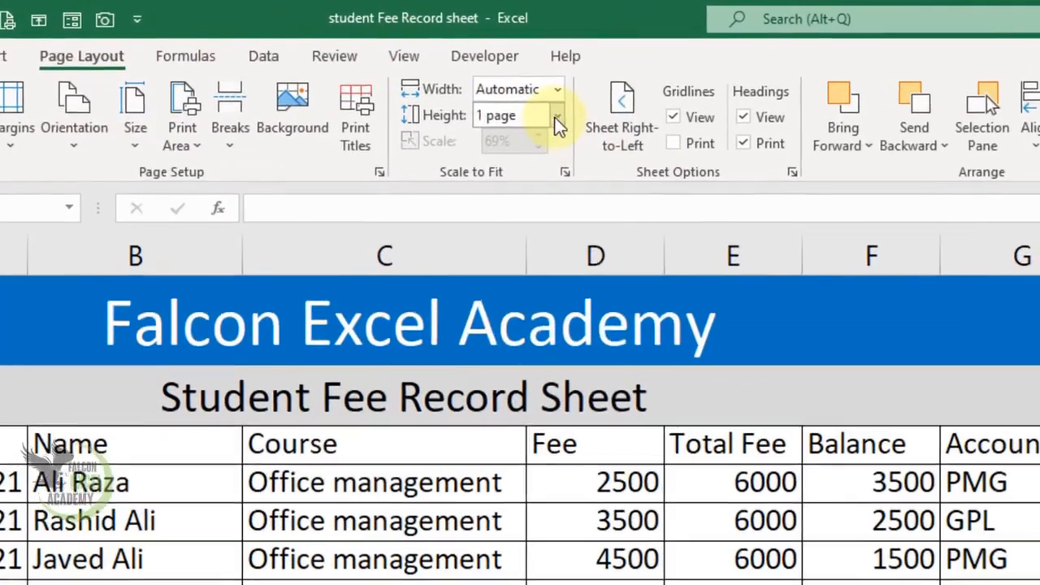
Set the print height scaling to Automatic, raise the scale to 100%, and check the result in the print preview
click(558, 123)
click(541, 142)
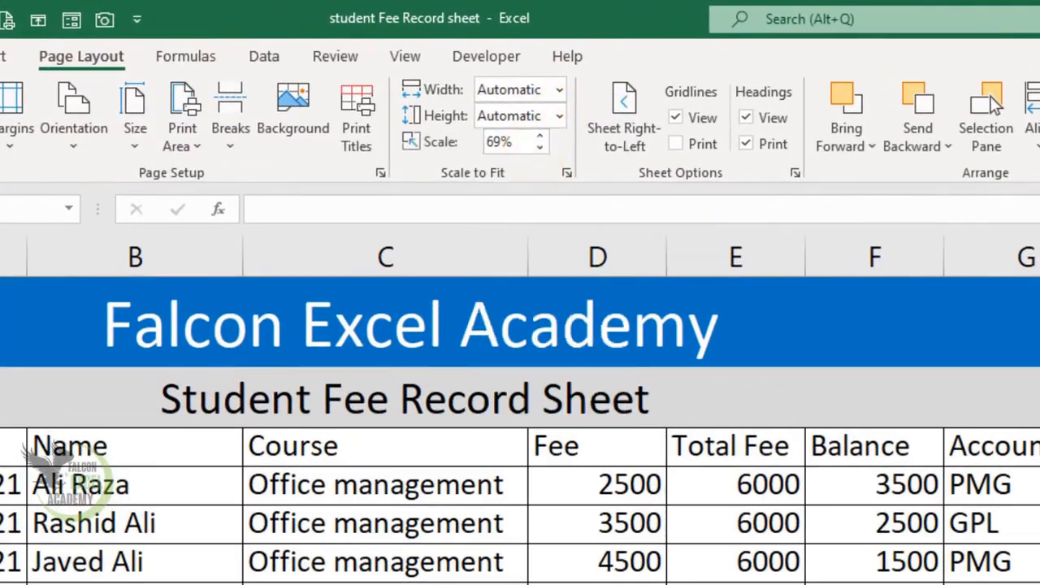
click(539, 136)
click(538, 136)
click(539, 135)
click(539, 135)
click(538, 135)
click(538, 136)
click(539, 136)
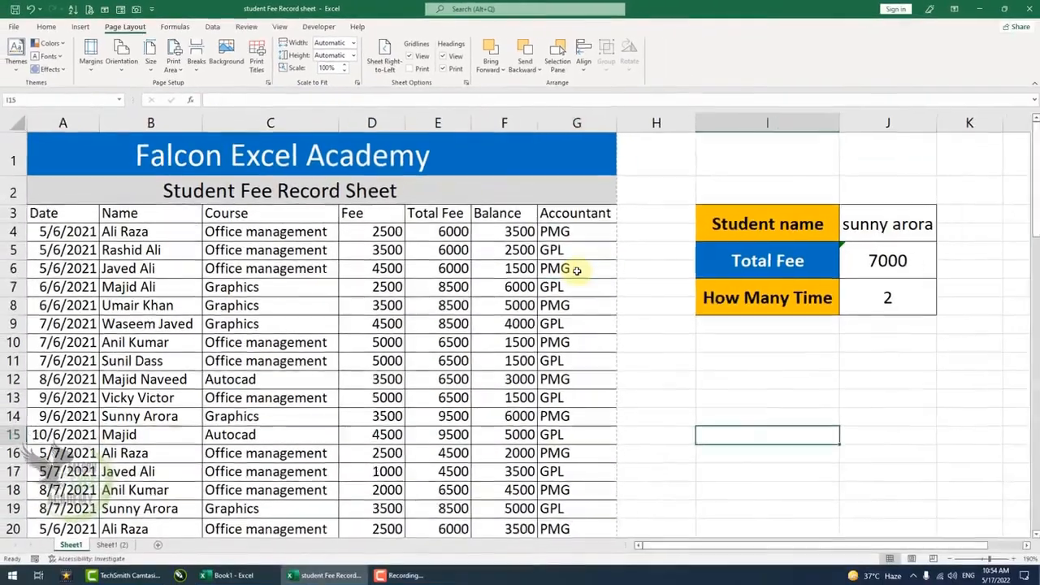
key(ctrl+p)
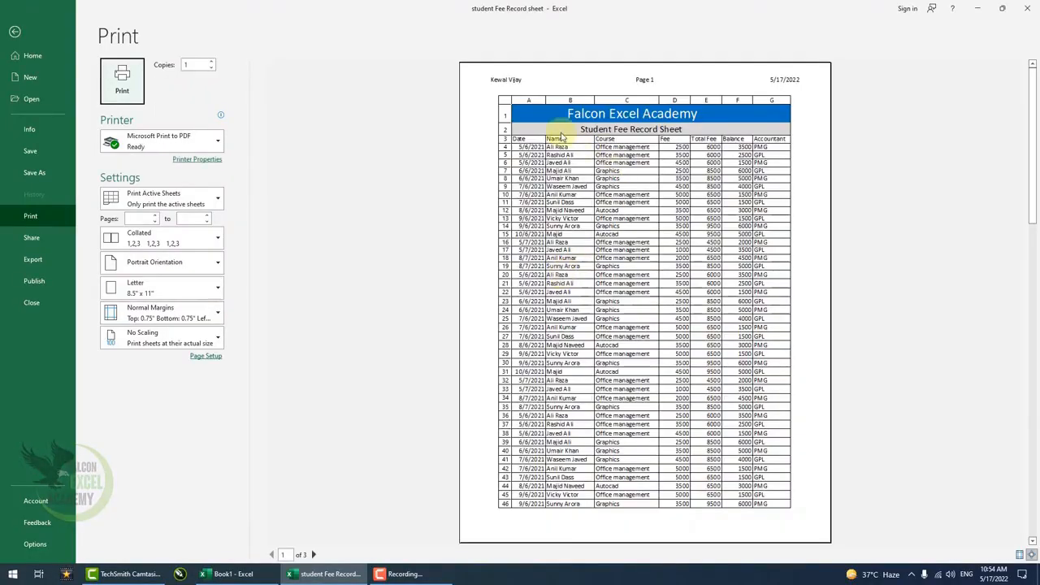
key(Escape)
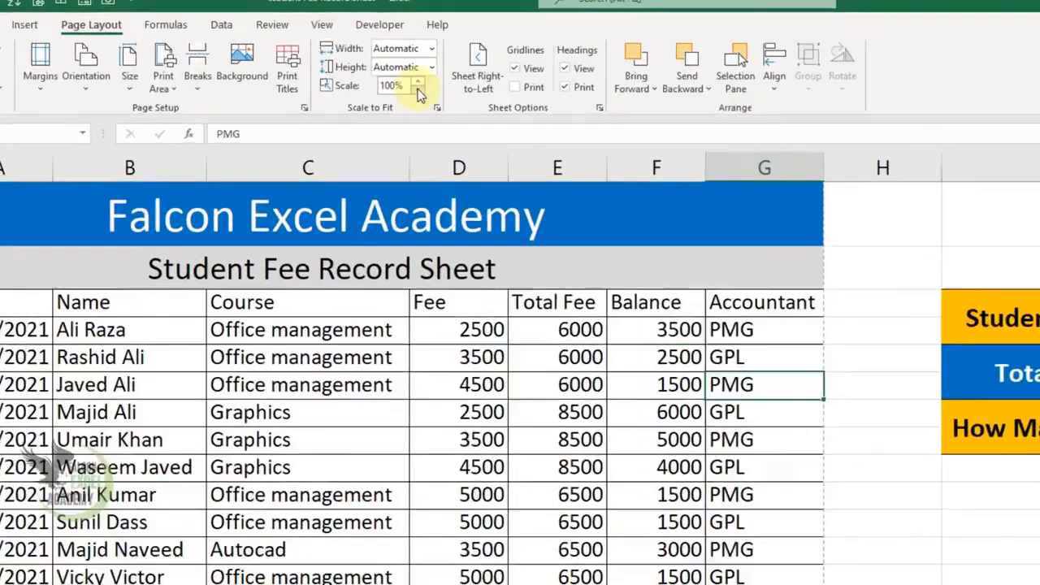
Reduce the print scale to 65%, check the printout in the print preview, and return to the worksheet
click(344, 71)
click(343, 71)
click(513, 114)
click(513, 113)
click(513, 114)
click(513, 114)
click(513, 114)
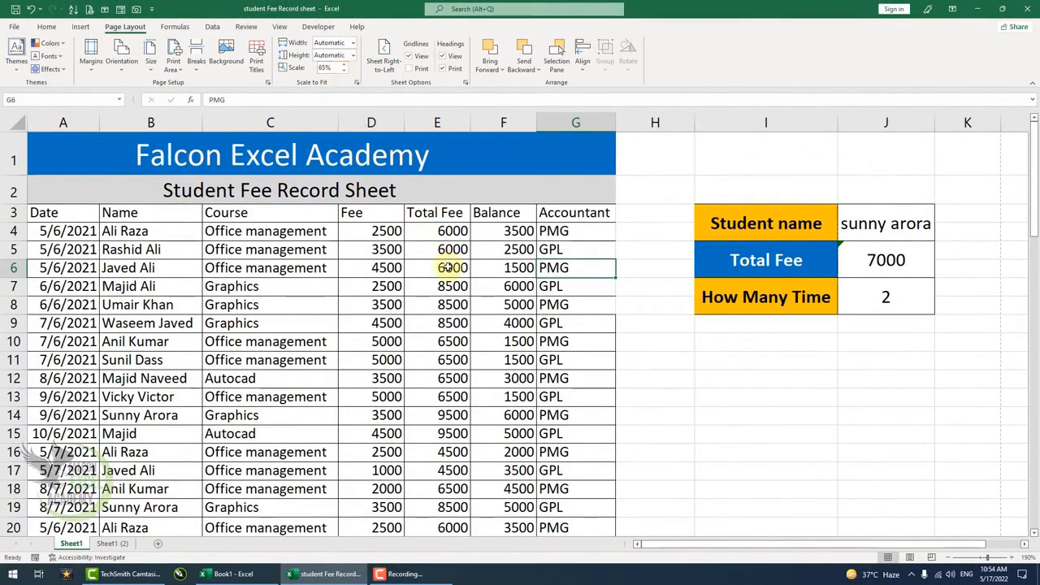
key(ctrl+p)
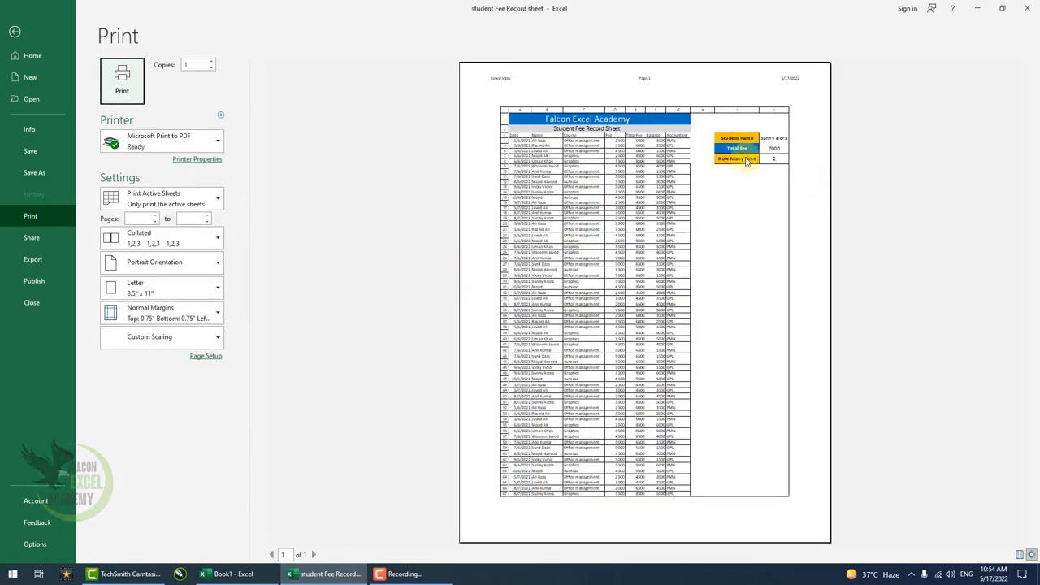
key(Escape)
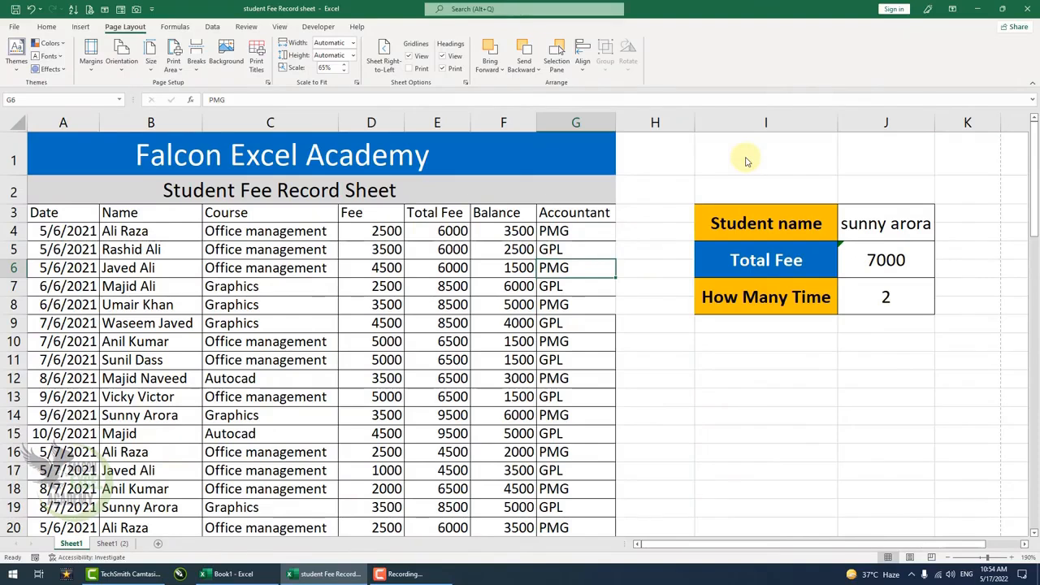